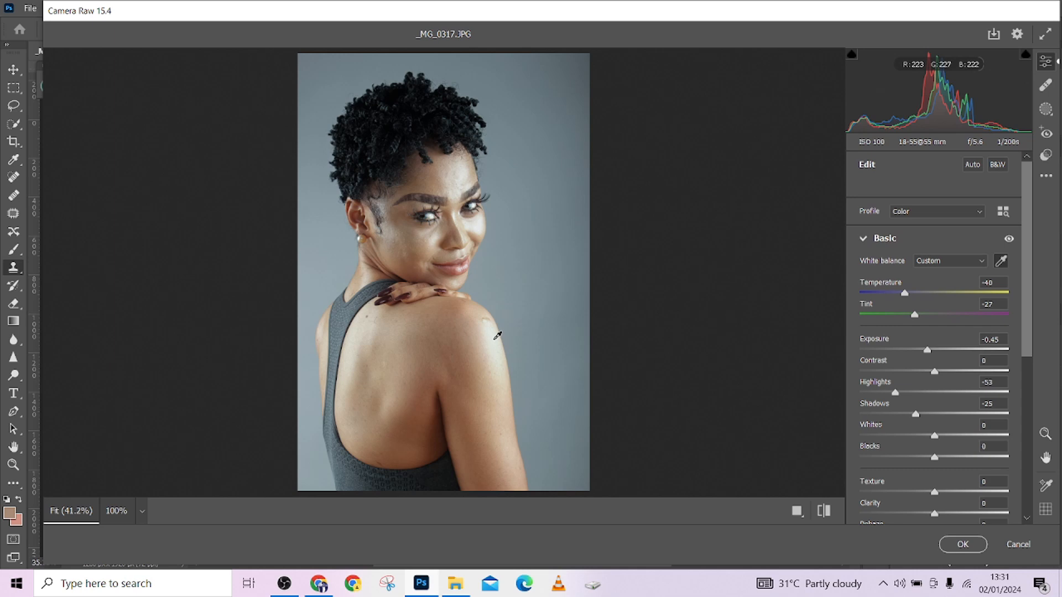
# - Discard the Camera Raw changes and try a slight midtone lift on a new Curves adjustment layer
pyautogui.click(566, 249)
pyautogui.click(982, 561)
pyautogui.click(972, 386)
pyautogui.moveTo(698, 261); pyautogui.dragTo(696, 255)
pyautogui.rightClick(990, 400)
pyautogui.click(991, 393)
# - Add a Curves adjustment layer and set its auto color correction algorithm to Find Dark & Light Colors
pyautogui.click(981, 561)
pyautogui.click(972, 386)
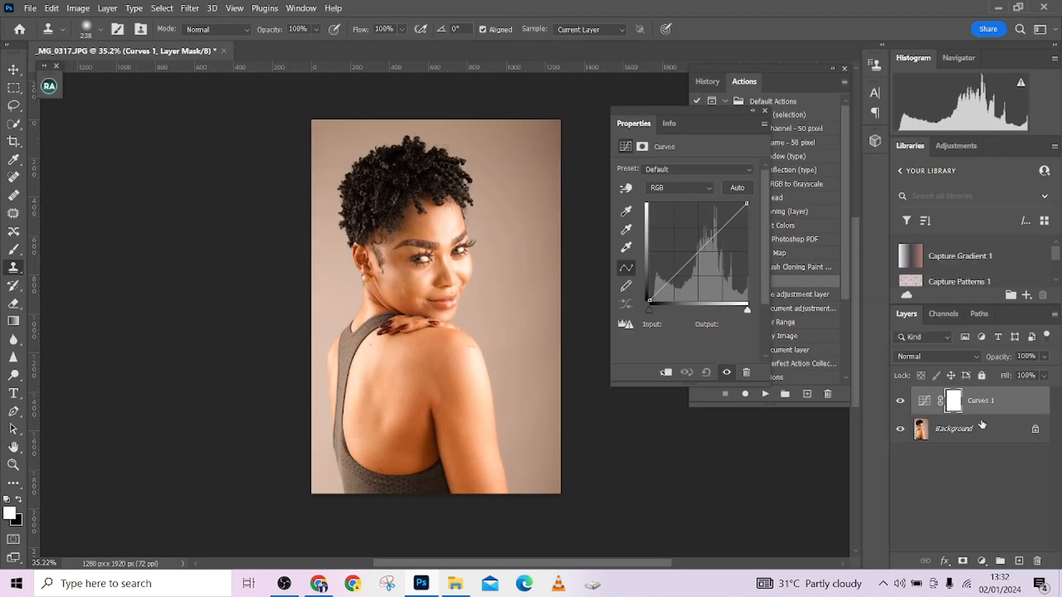
pyautogui.click(764, 123)
pyautogui.click(816, 231)
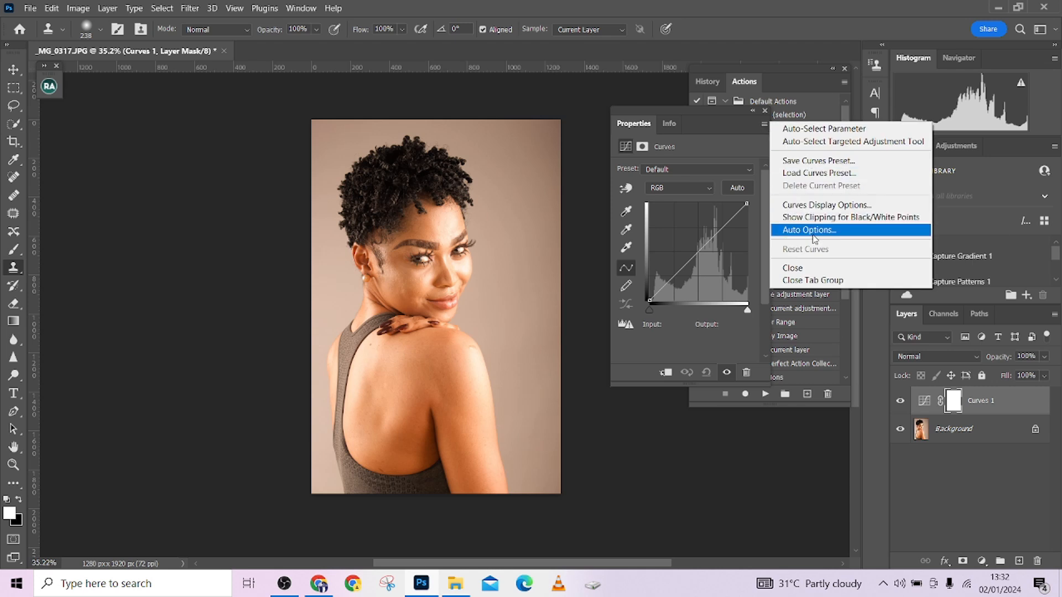
pyautogui.click(658, 211)
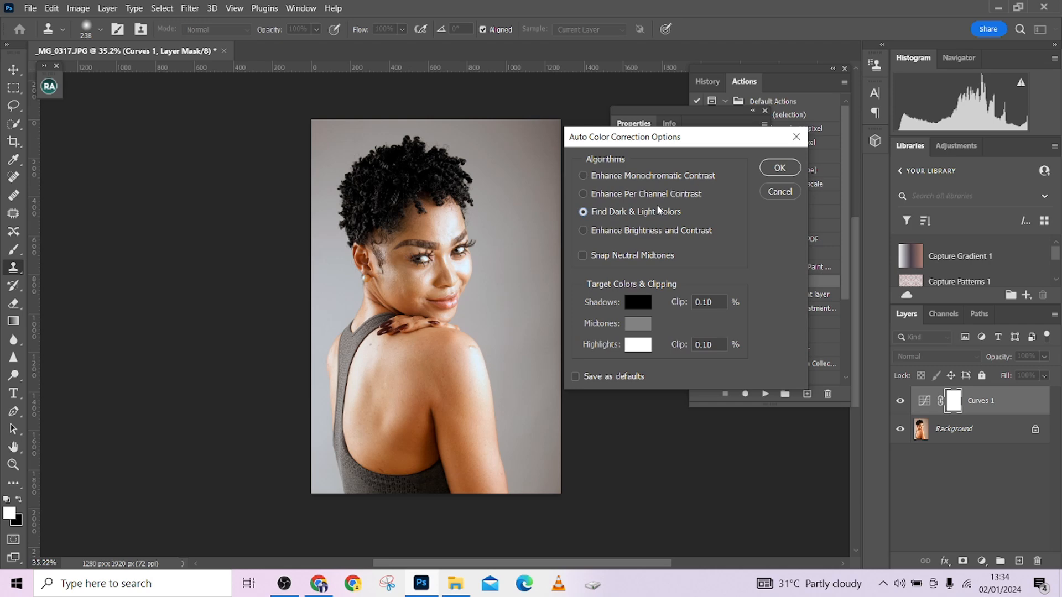
# - Compare Enhance Per Channel Contrast with Find Dark & Light Colors, and apply the latter with Snap Neutral Midtones enabled
pyautogui.click(632, 255)
pyautogui.click(615, 196)
pyautogui.click(626, 215)
pyautogui.click(612, 255)
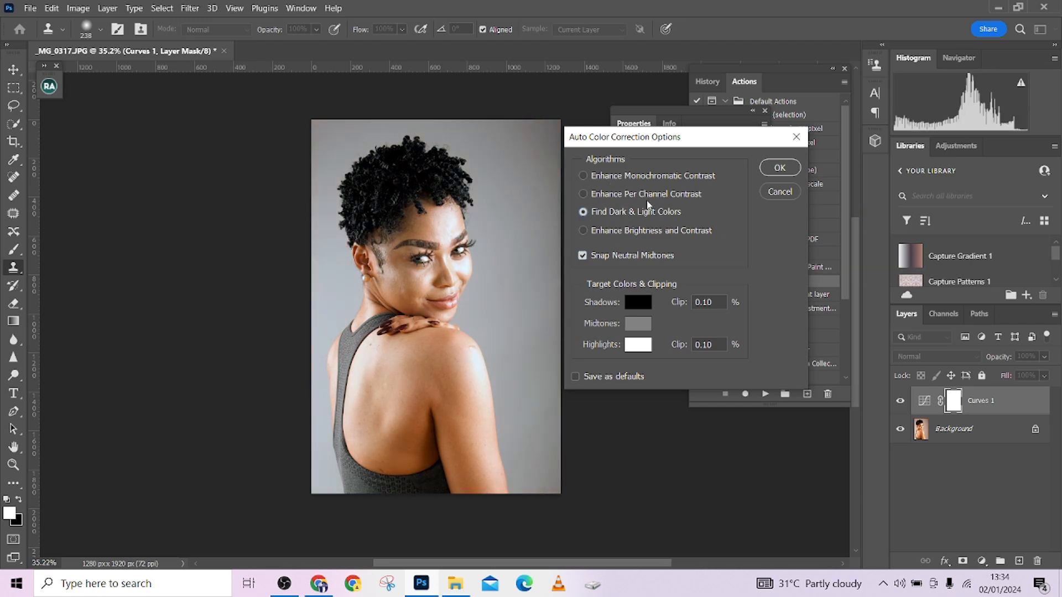
pyautogui.click(780, 168)
# - Try moving the RGB curve's black and white points with clipping shown, and undo both moves
pyautogui.click(764, 125)
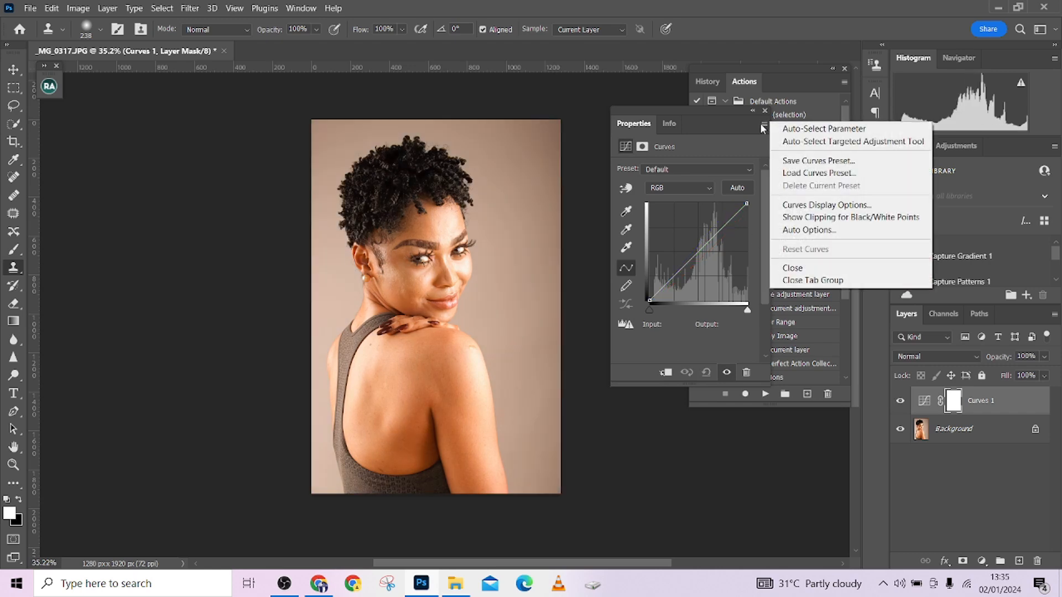
pyautogui.click(850, 217)
pyautogui.moveTo(645, 310); pyautogui.dragTo(653, 311)
pyautogui.moveTo(748, 310); pyautogui.dragTo(747, 310)
pyautogui.hotkey('ctrl', 'z')
pyautogui.hotkey('ctrl', 'z')
# - Move the Red channel curve's black point inward and adjust its white point
pyautogui.click(764, 125)
pyautogui.click(689, 187)
pyautogui.click(669, 210)
pyautogui.moveTo(650, 310); pyautogui.dragTo(659, 311)
pyautogui.moveTo(748, 310); pyautogui.dragTo(748, 312)
# - Move the black and white points inward on the Green and Blue channel curves
pyautogui.click(679, 187)
pyautogui.click(666, 219)
pyautogui.moveTo(649, 311); pyautogui.dragTo(665, 312)
pyautogui.moveTo(747, 311); pyautogui.dragTo(740, 311)
pyautogui.click(677, 188)
pyautogui.click(668, 229)
pyautogui.moveTo(649, 311); pyautogui.dragTo(661, 312)
pyautogui.moveTo(747, 311); pyautogui.dragTo(732, 311)
# - Try a Red channel black point of 70 and delete the Curves adjustment layer
pyautogui.click(679, 188)
pyautogui.click(667, 210)
pyautogui.moveTo(649, 311); pyautogui.dragTo(677, 312)
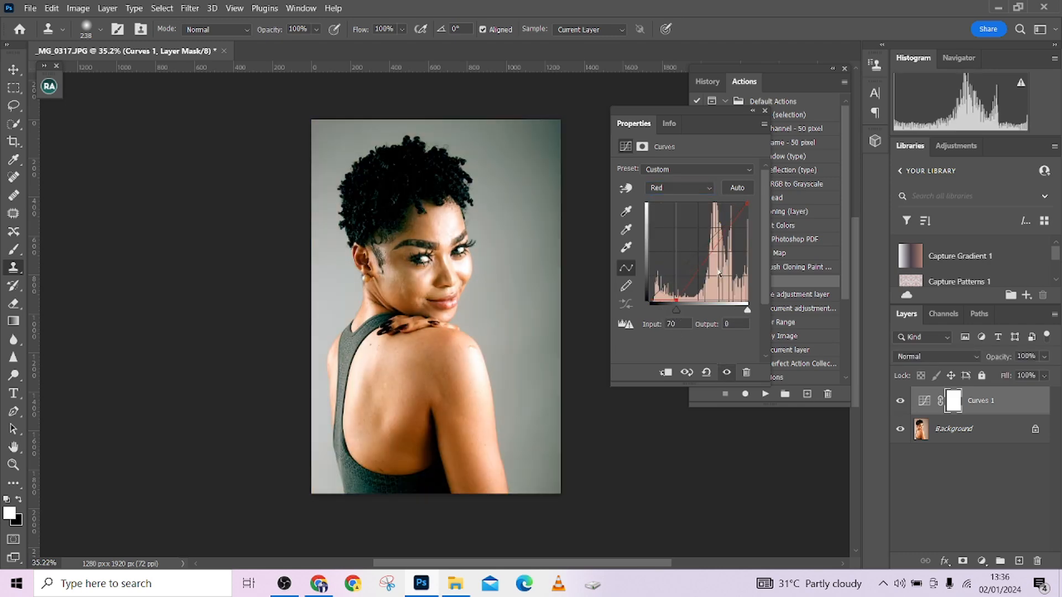
pyautogui.moveTo(1016, 406); pyautogui.dragTo(1036, 561)
# - Add a Curves adjustment layer and a Solid Color fill layer in 50% gray, 808080, above the photo
pyautogui.click(982, 560)
pyautogui.click(1004, 385)
pyautogui.click(981, 561)
pyautogui.click(984, 317)
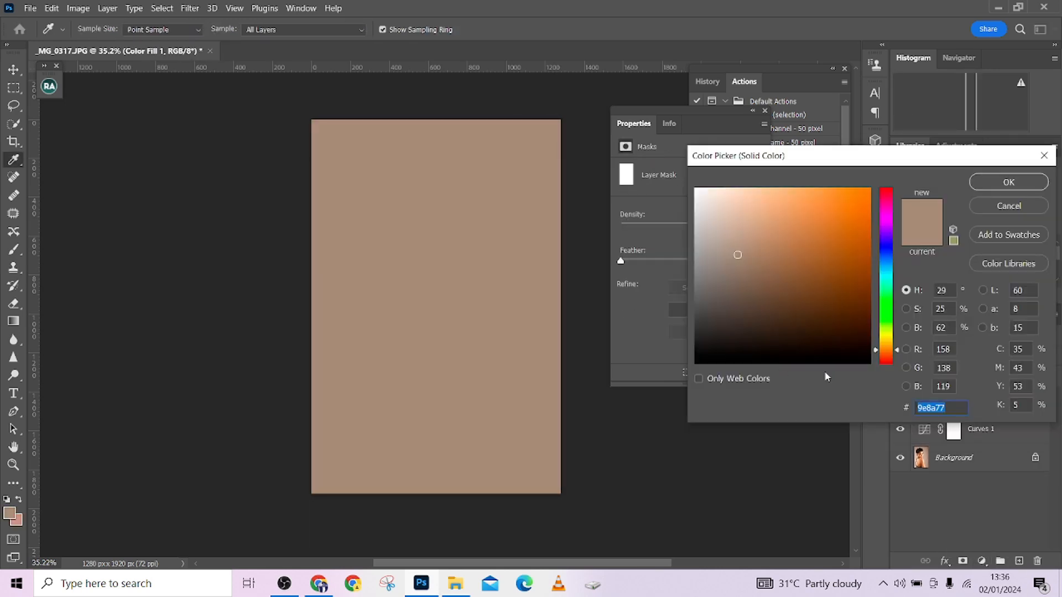
pyautogui.write('808080')
pyautogui.click(987, 187)
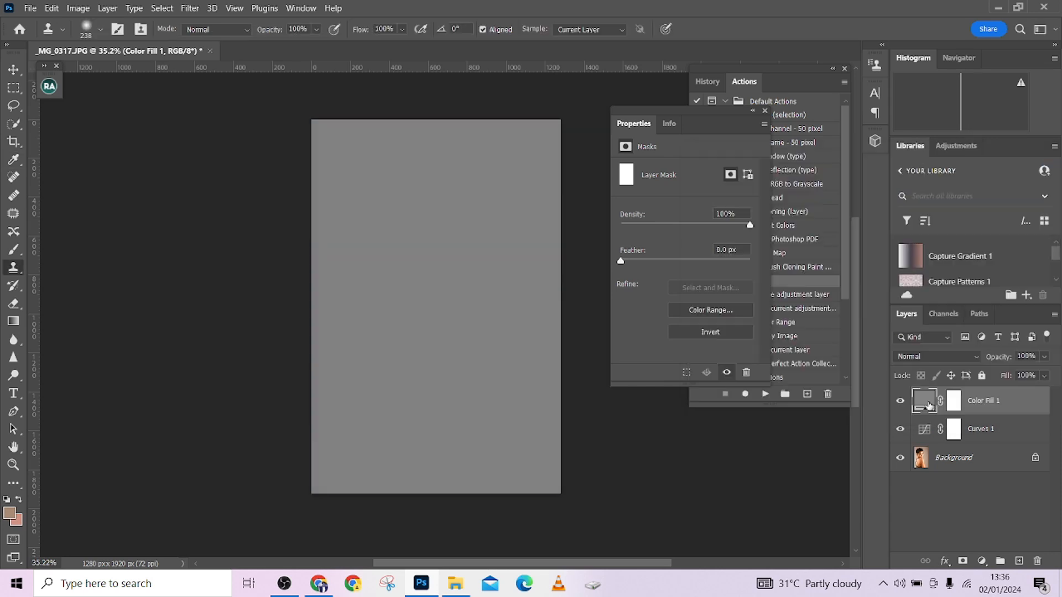
# - Set the gray fill layer's blend mode to Difference and add a Threshold adjustment layer with a lowered threshold level
pyautogui.click(918, 357)
pyautogui.click(912, 474)
pyautogui.click(982, 561)
pyautogui.click(1000, 531)
pyautogui.moveTo(684, 245); pyautogui.dragTo(632, 248)
# - Set the Curves layer's gray point by sampling a black threshold spot near the hairline above the ear
pyautogui.click(925, 459)
pyautogui.click(626, 229)
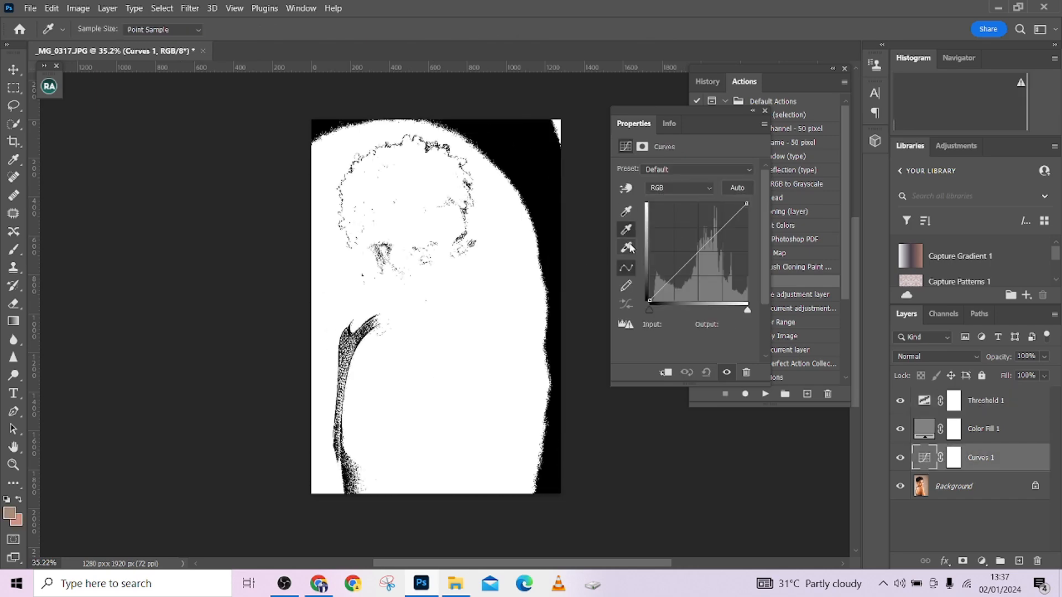
pyautogui.click(379, 251)
# - Hide the Threshold and gray fill layers, and reduce the Curves layer's opacity while comparing before and after
pyautogui.click(900, 400)
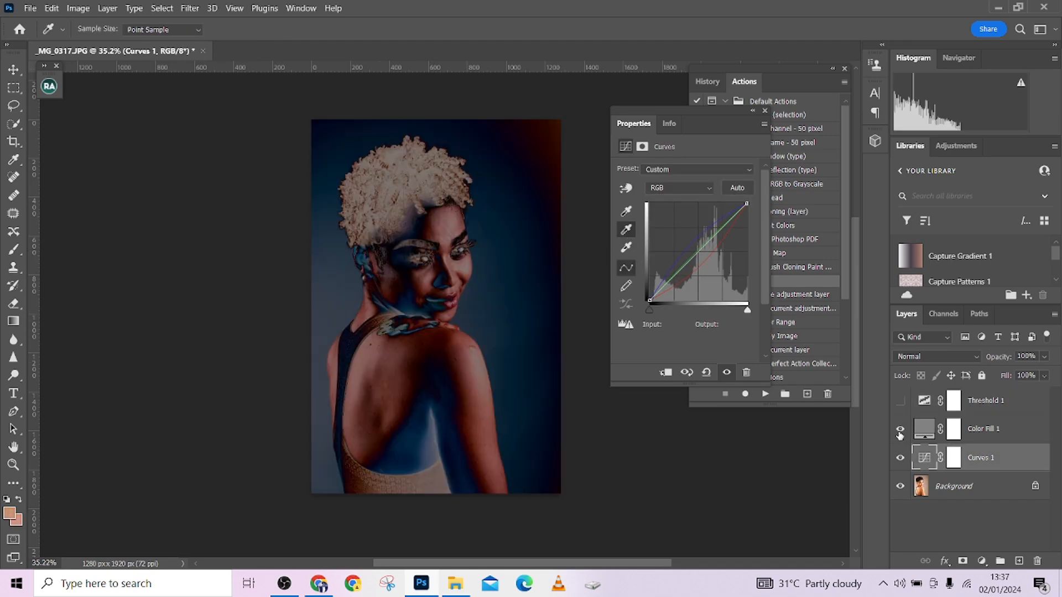
pyautogui.click(900, 428)
pyautogui.moveTo(1044, 356); pyautogui.dragTo(1030, 375)
pyautogui.click(901, 458)
pyautogui.click(900, 457)
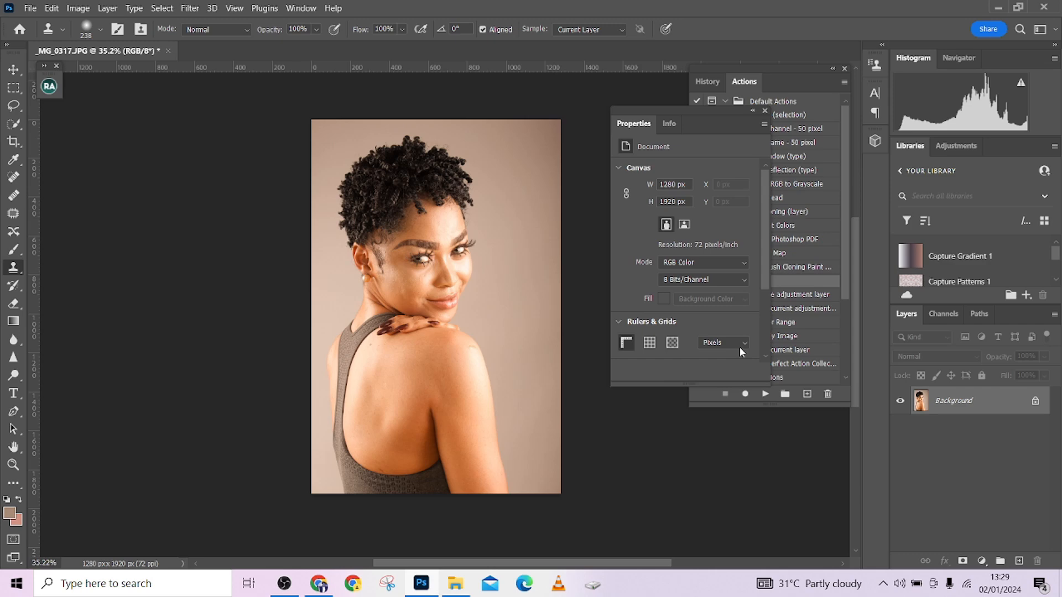
# - Duplicate the Background layer and convert the copy to a smart object
pyautogui.hotkey('ctrl', 'j')
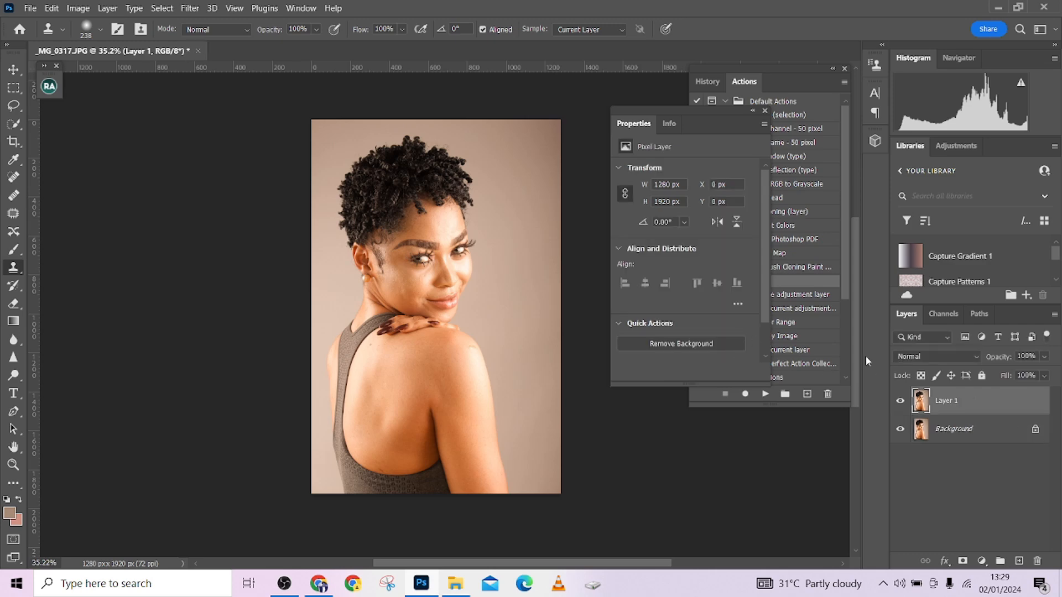
pyautogui.rightClick(991, 404)
pyautogui.click(846, 197)
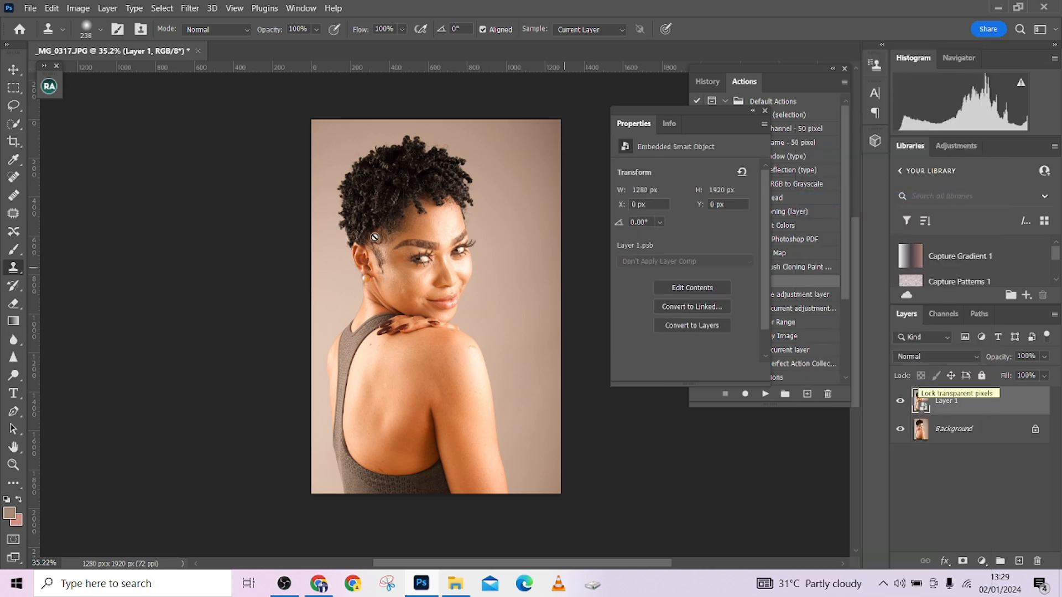
# - Apply the Auto white balance to the smart object in the Camera Raw Filter
pyautogui.click(185, 14)
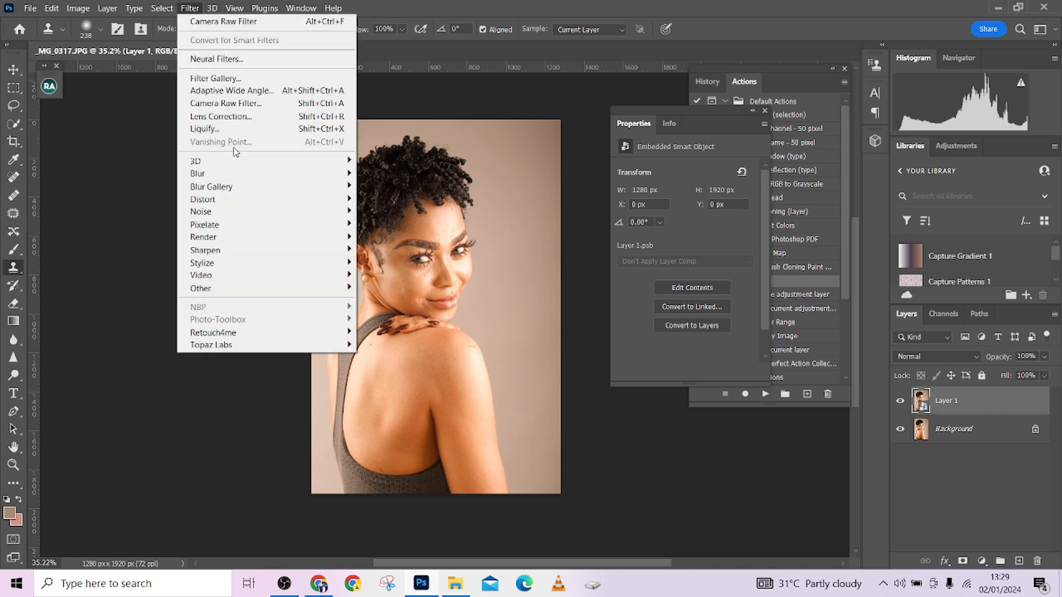
pyautogui.click(237, 104)
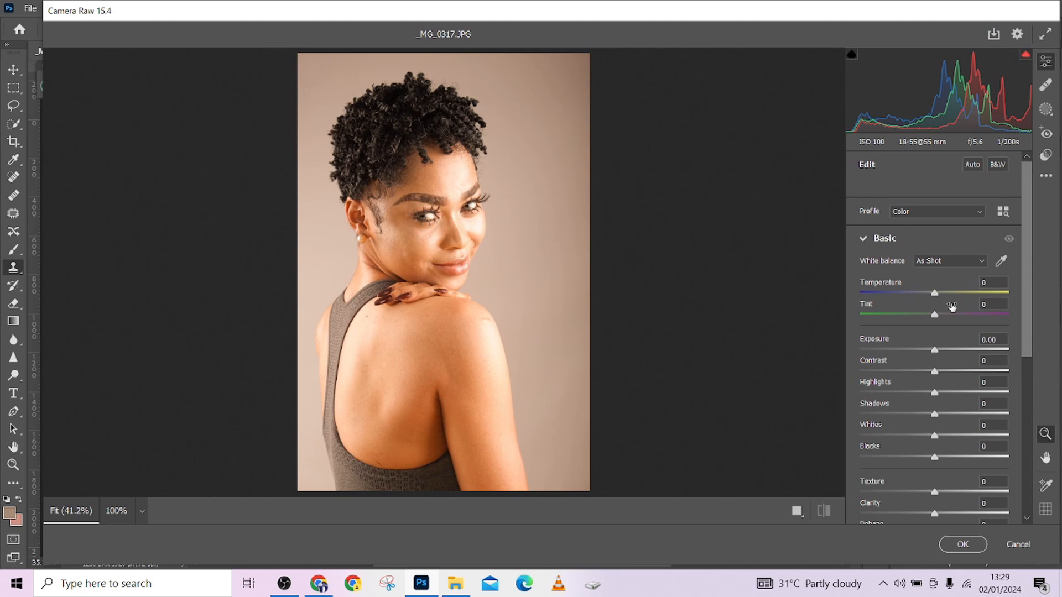
pyautogui.click(954, 263)
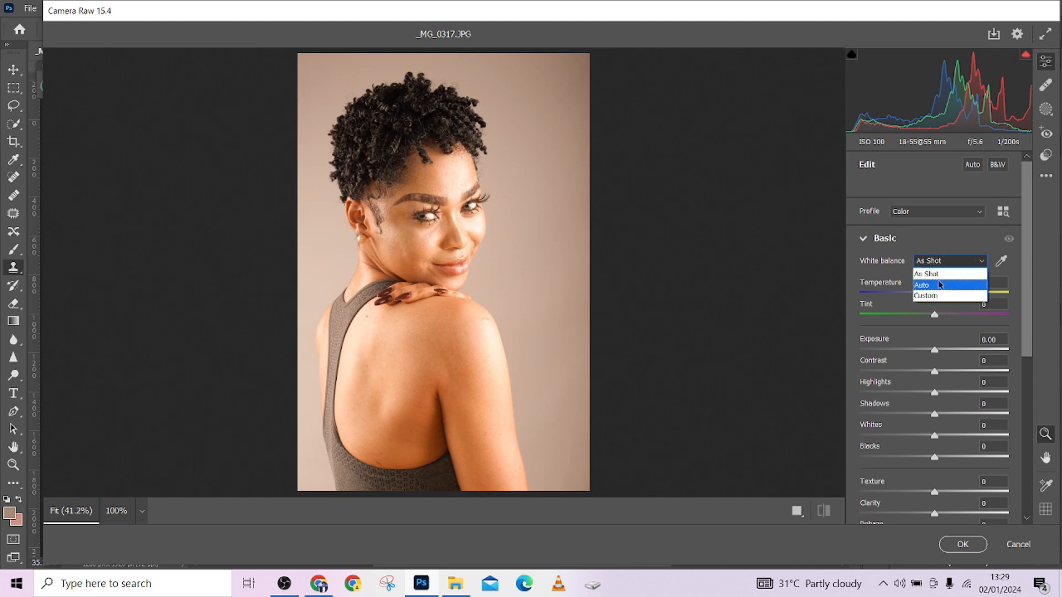
pyautogui.click(940, 285)
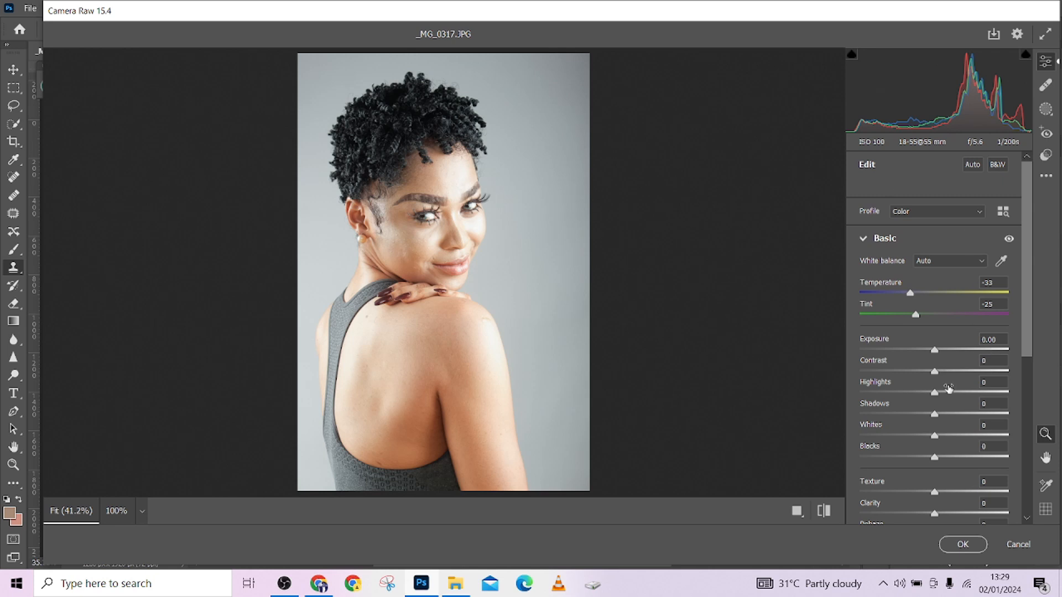
# - Set Highlights to -43, Shadows to -22 and Exposure to -0.35 in the Basic adjustments
pyautogui.click(902, 392)
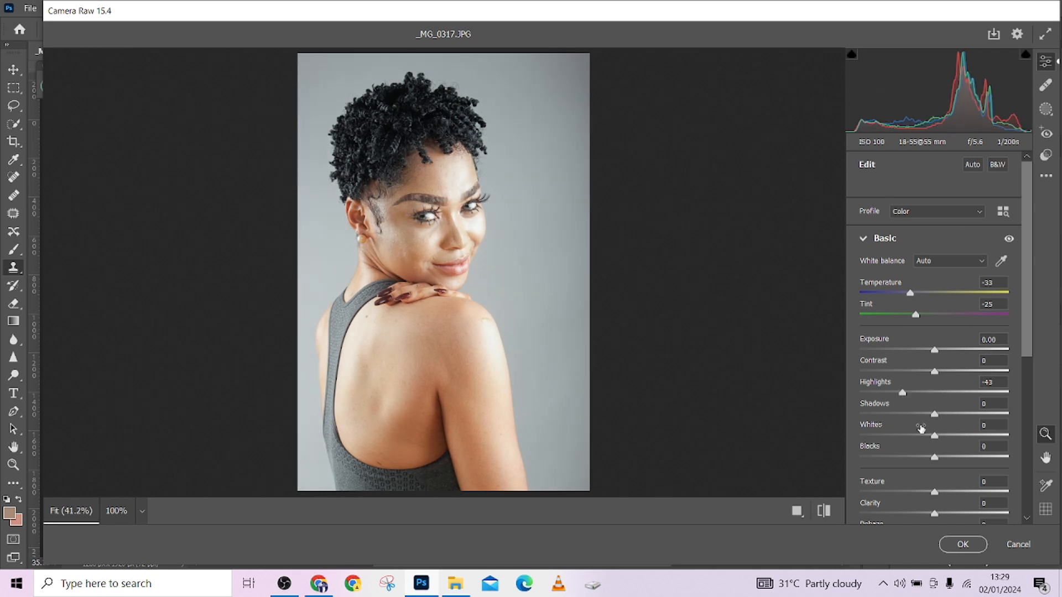
pyautogui.click(918, 413)
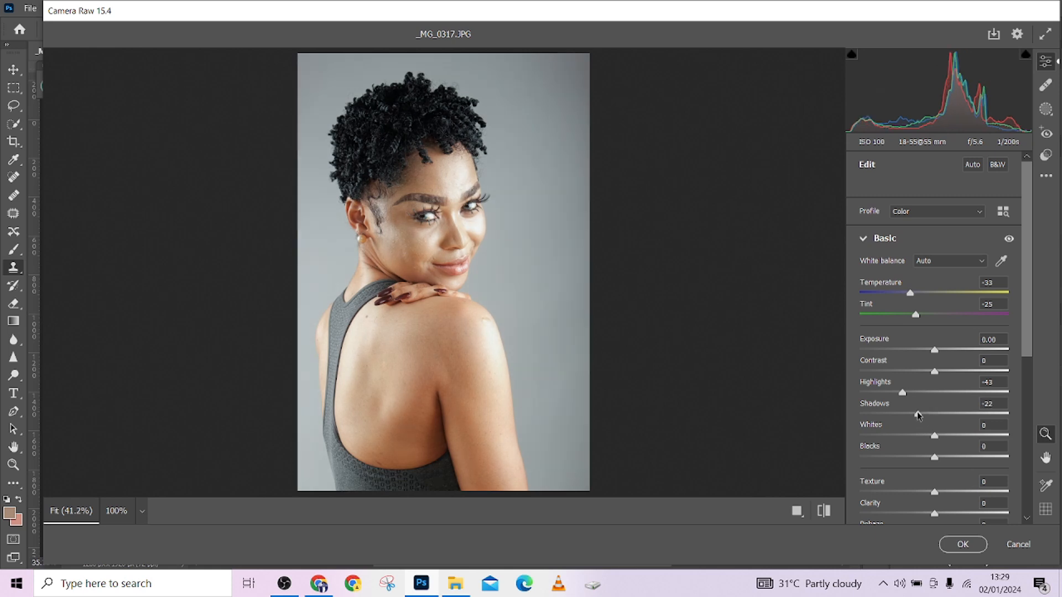
pyautogui.moveTo(935, 350); pyautogui.dragTo(930, 353)
# - Compare the Basic adjustments with the original photo and discard all Camera Raw changes
pyautogui.click(1008, 239)
pyautogui.click(1009, 238)
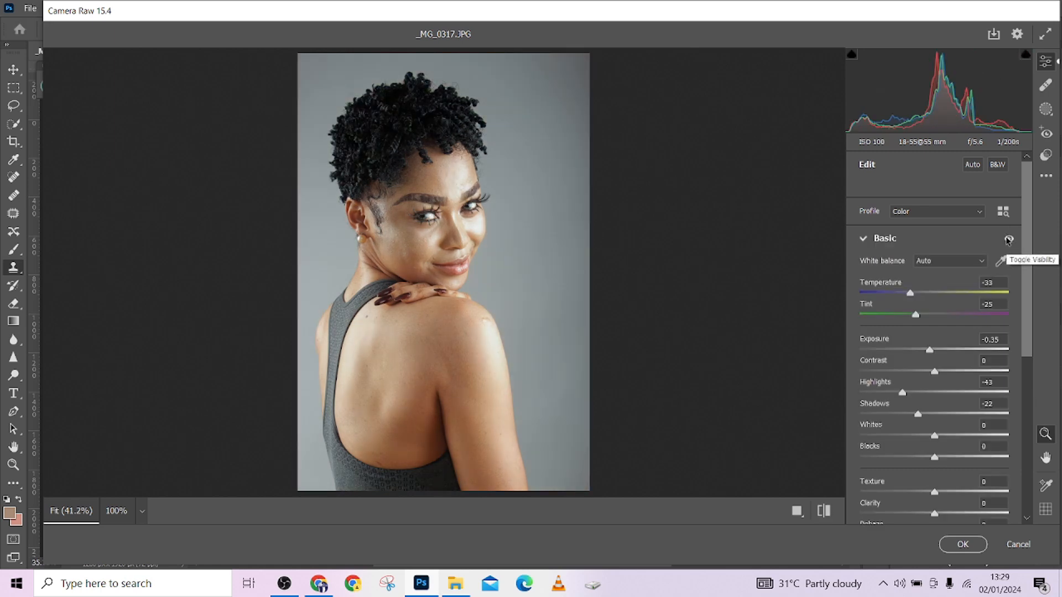
pyautogui.click(1009, 239)
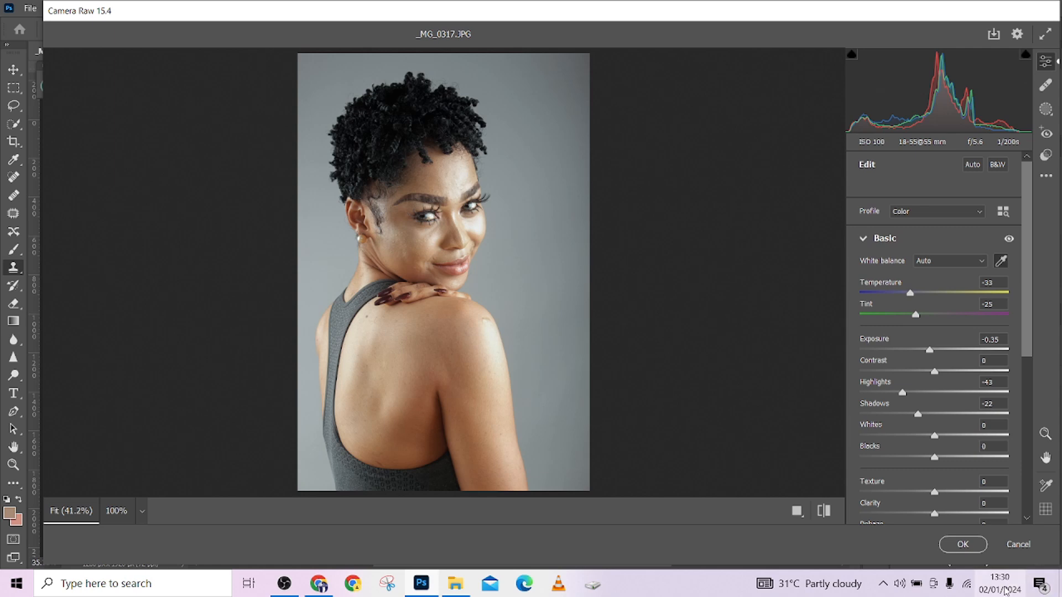
pyautogui.click(1018, 544)
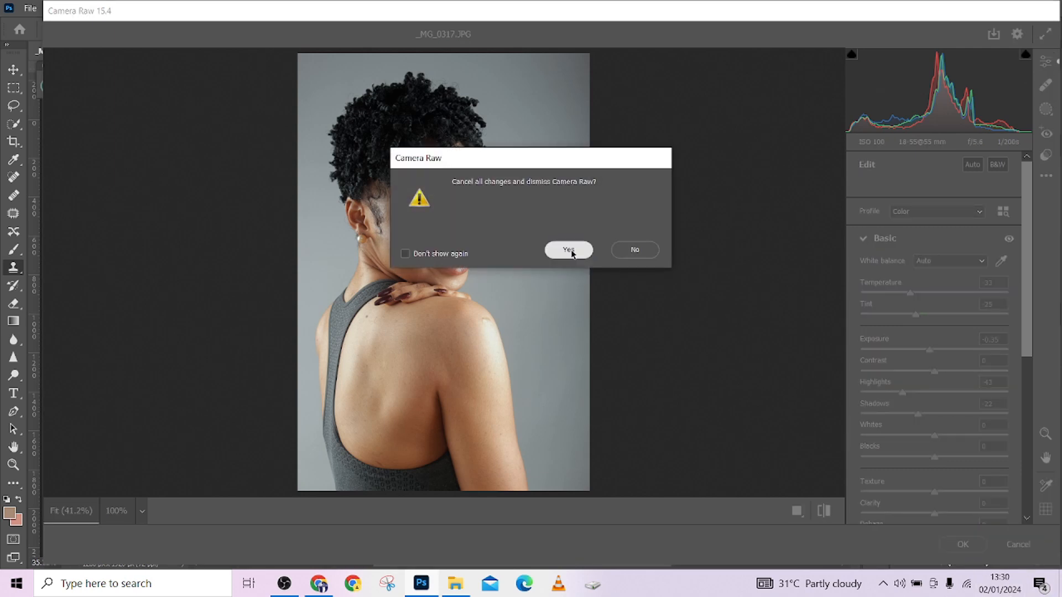
pyautogui.click(568, 249)
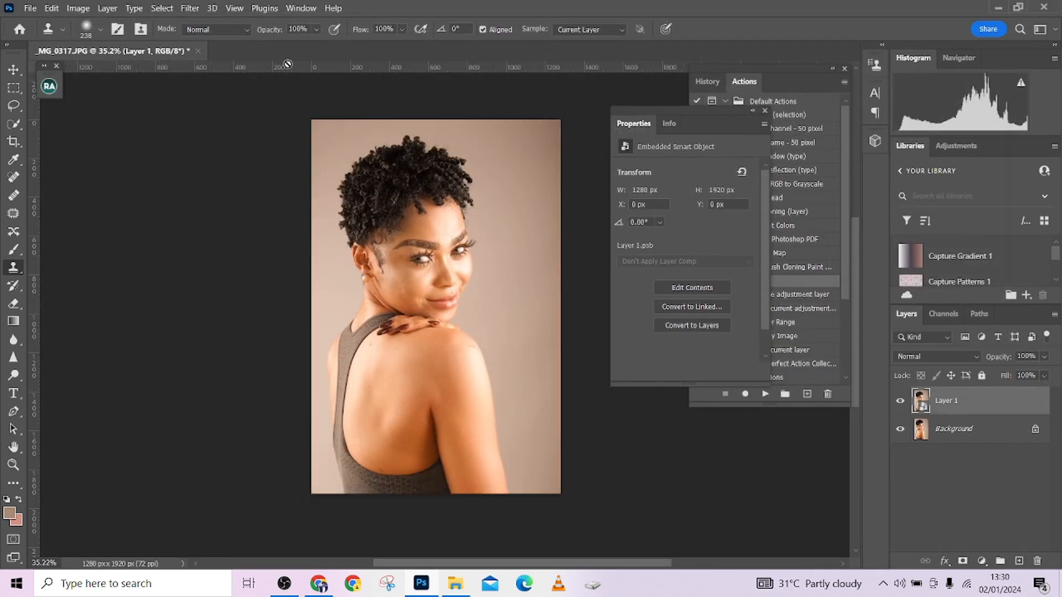
# - Reopen the Camera Raw Filter, show highlight clipping and sample the white balance from the clipped highlight on the shoulder
pyautogui.click(189, 8)
pyautogui.click(231, 104)
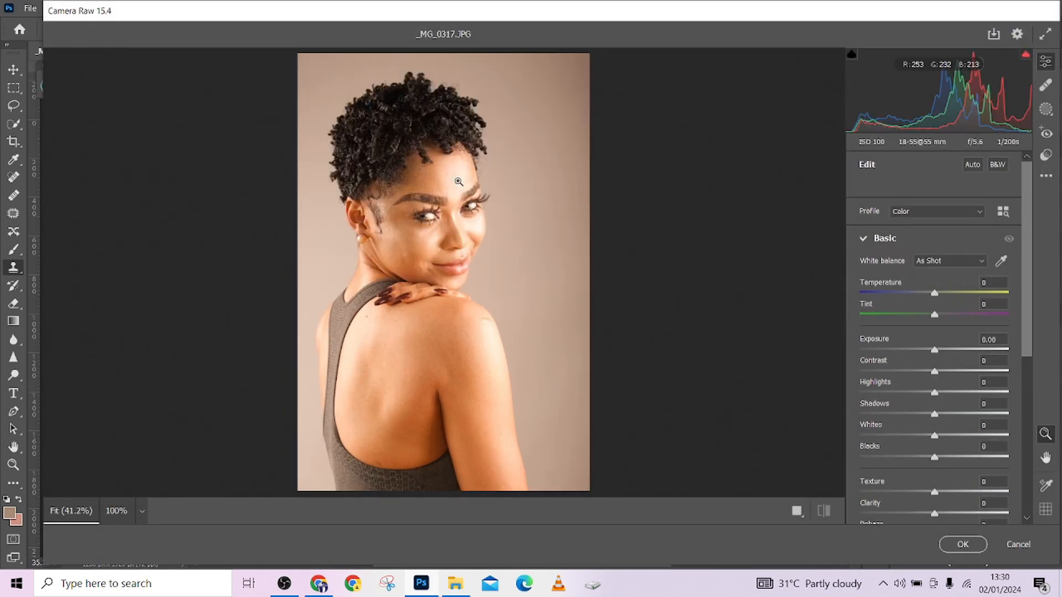
pyautogui.click(1001, 261)
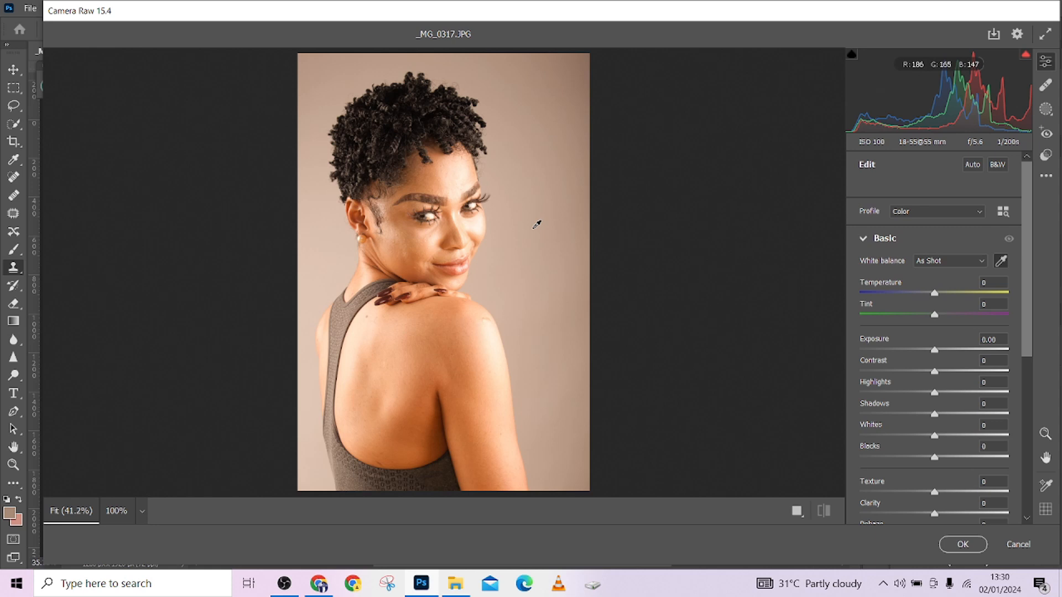
pyautogui.click(1026, 57)
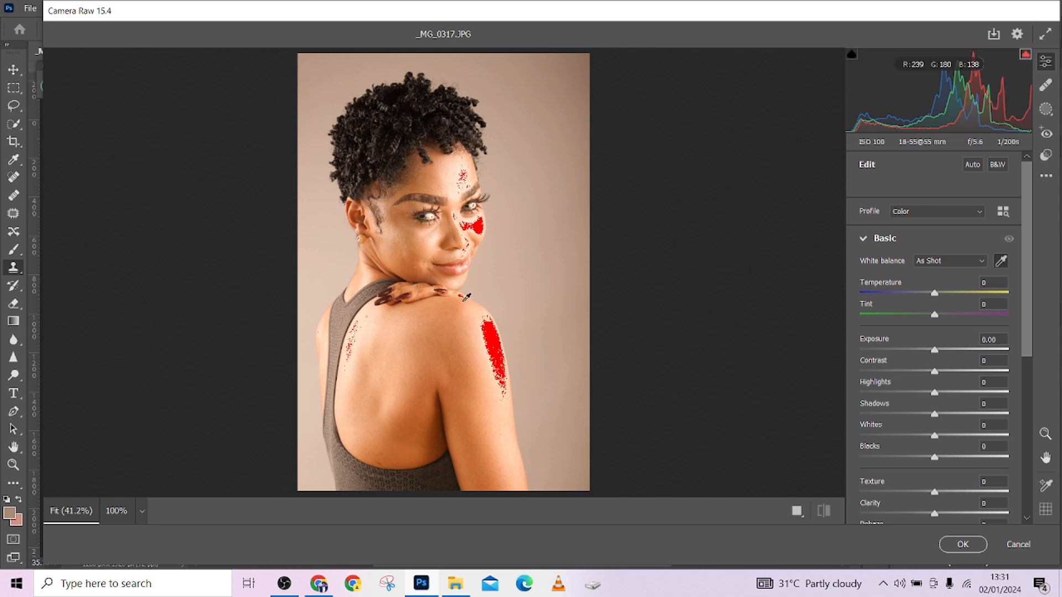
pyautogui.click(496, 340)
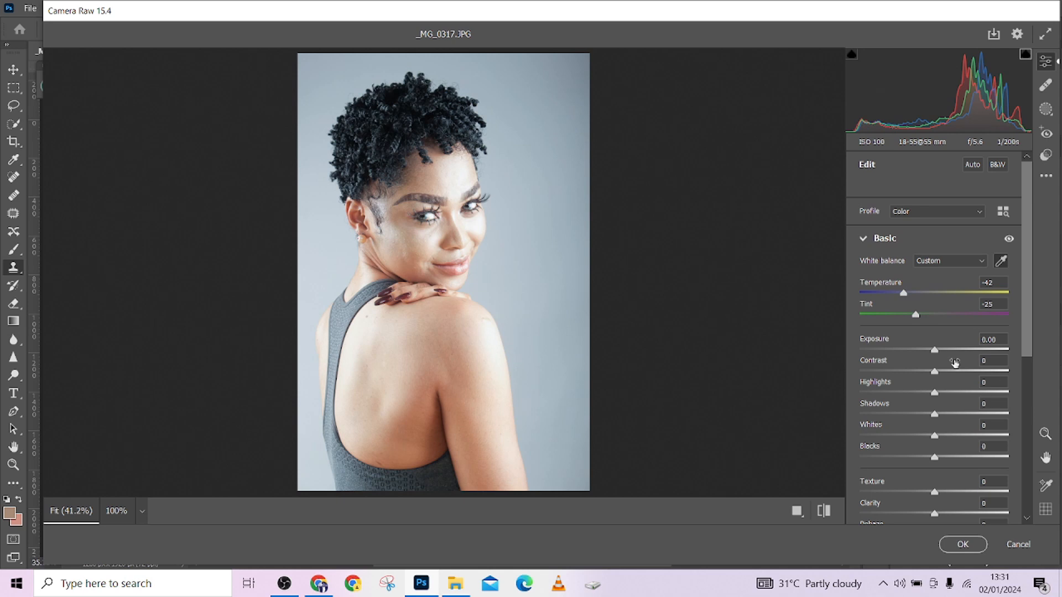
# - Set Exposure to -0.45, Highlights to -53 and Shadows to -25, and turn off the highlight clipping overlay
pyautogui.moveTo(934, 351); pyautogui.dragTo(927, 350)
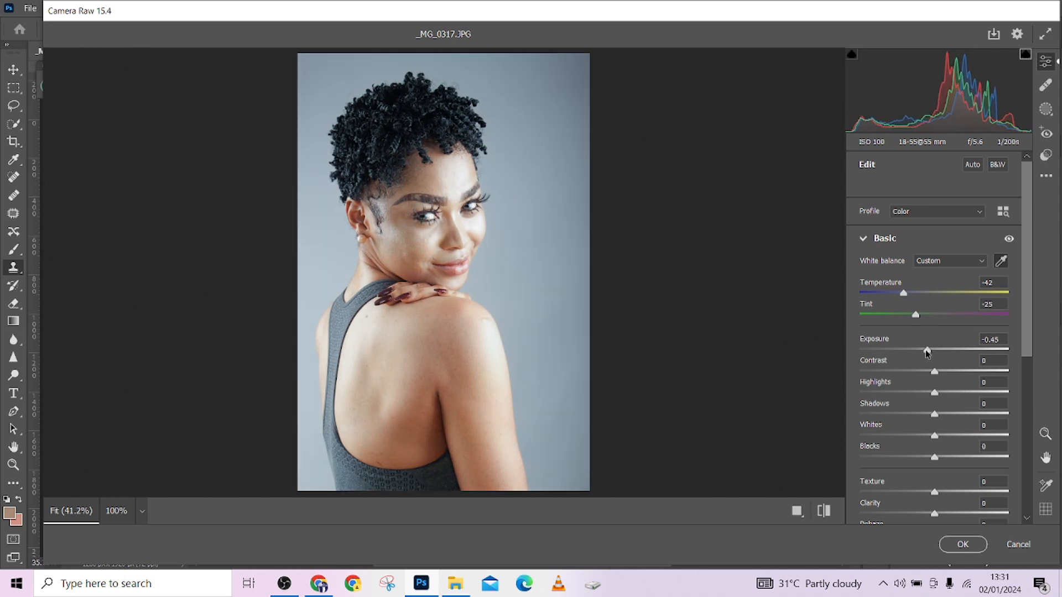
pyautogui.moveTo(901, 391); pyautogui.dragTo(895, 393)
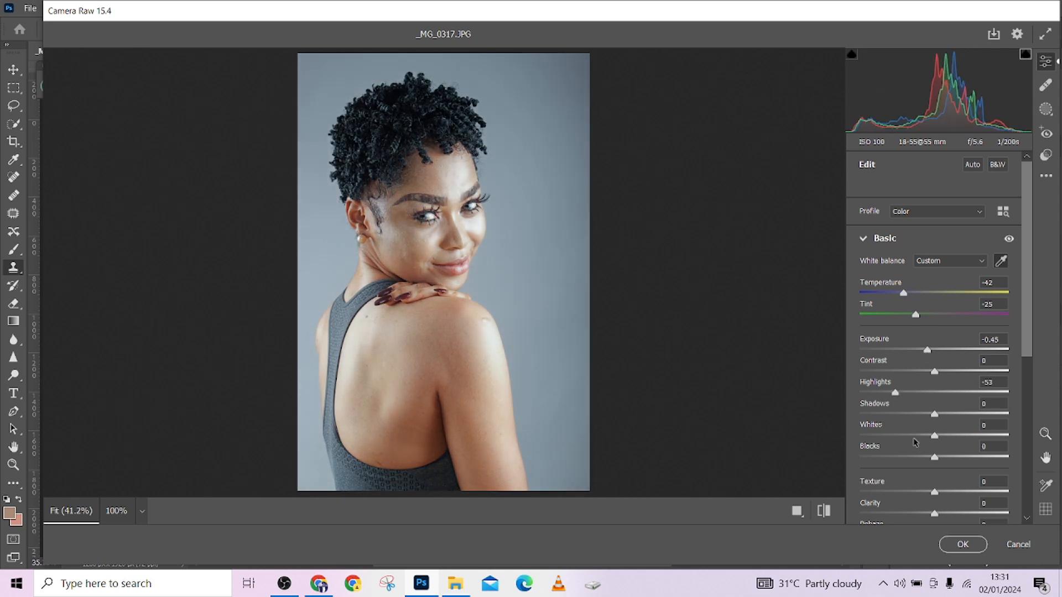
pyautogui.click(914, 414)
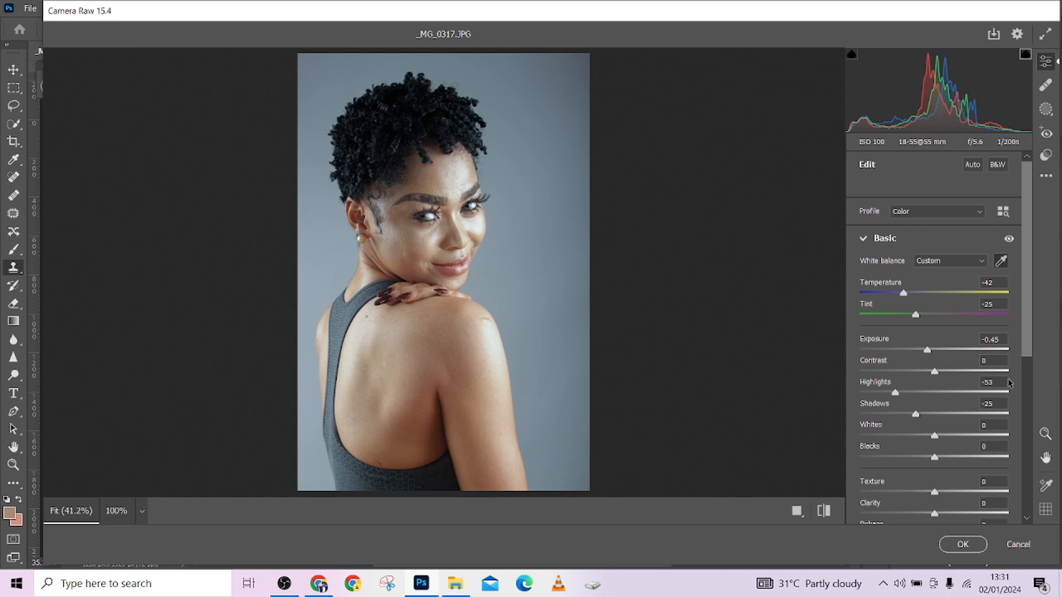
pyautogui.click(1025, 55)
# - Try white balance samples on the back, face and gray tank top, ending on the bright shoulder highlight
pyautogui.click(406, 310)
pyautogui.click(424, 242)
pyautogui.click(405, 340)
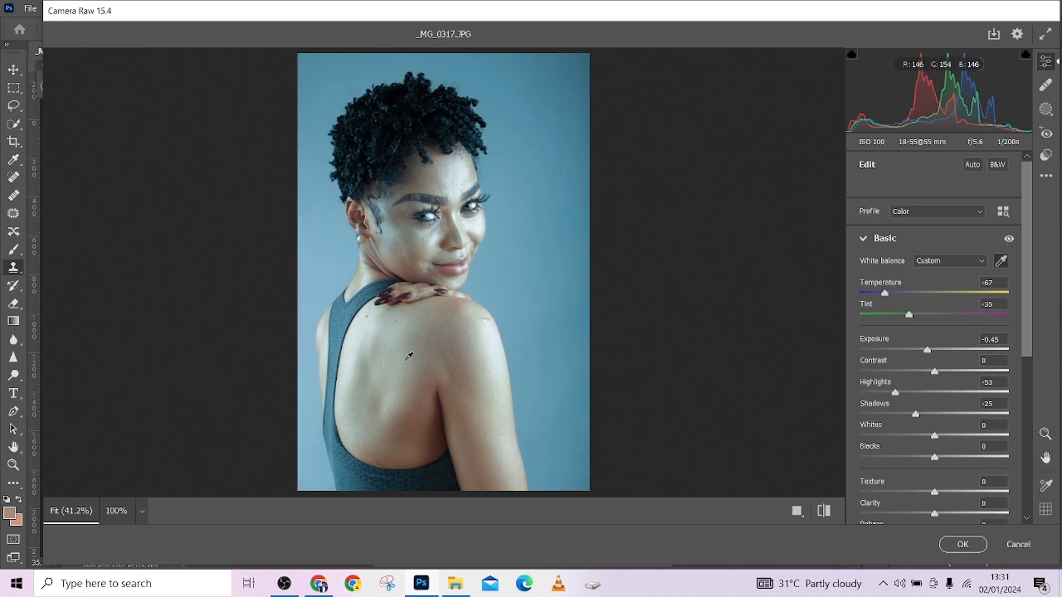
pyautogui.click(359, 473)
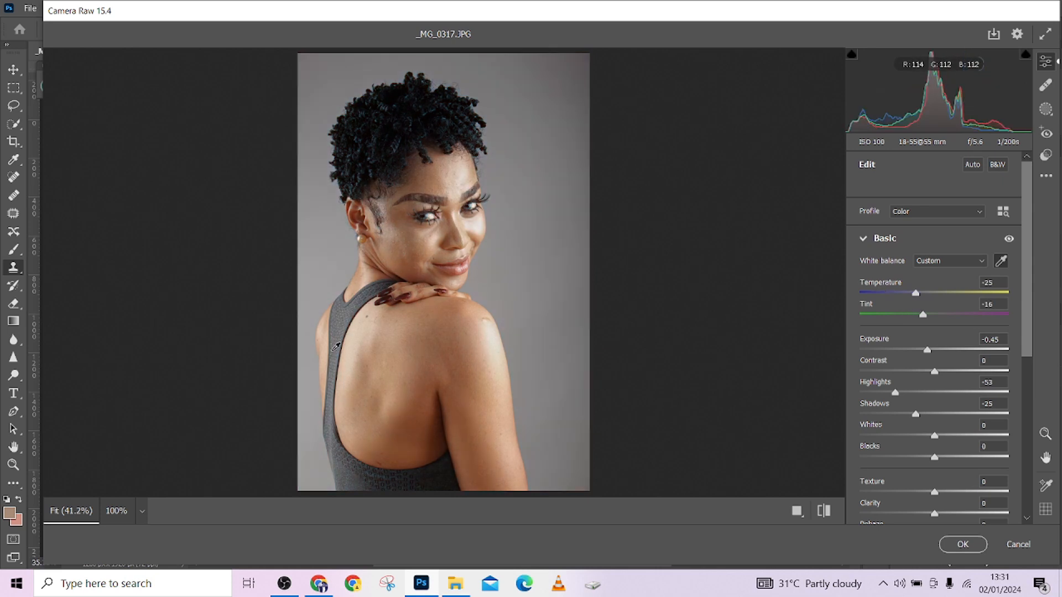
pyautogui.click(352, 466)
pyautogui.click(493, 328)
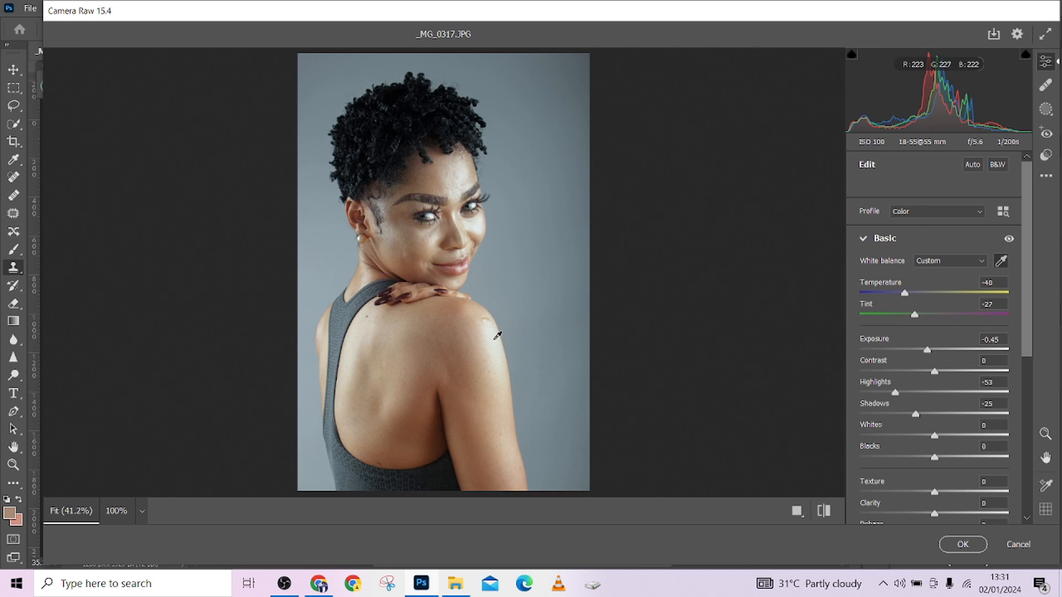
# - Discard the Camera Raw changes and delete the duplicate smart object layer
pyautogui.click(1008, 547)
pyautogui.click(564, 249)
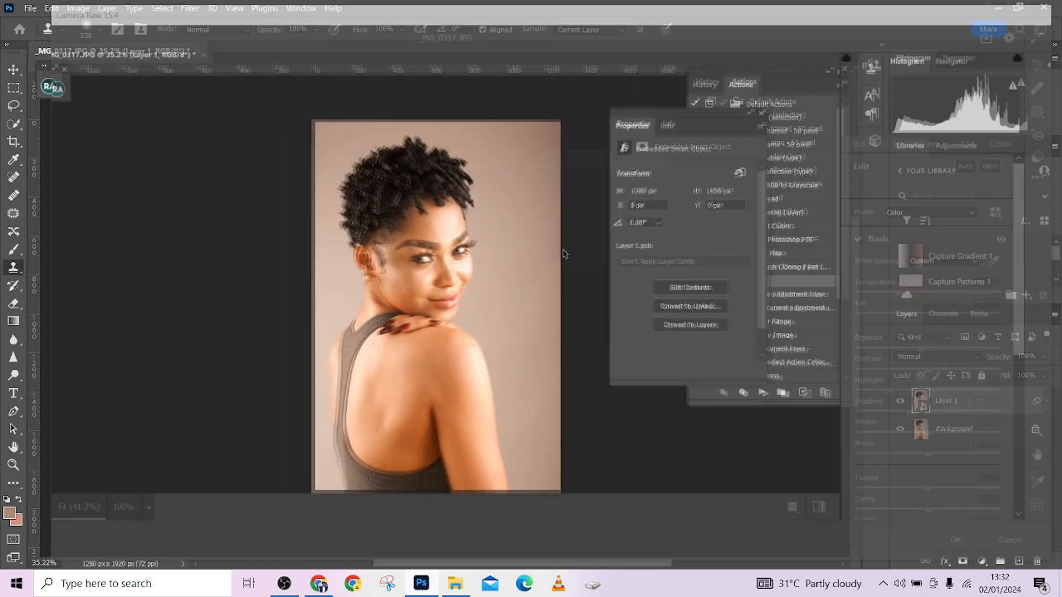
pyautogui.moveTo(1002, 400); pyautogui.dragTo(1038, 560)
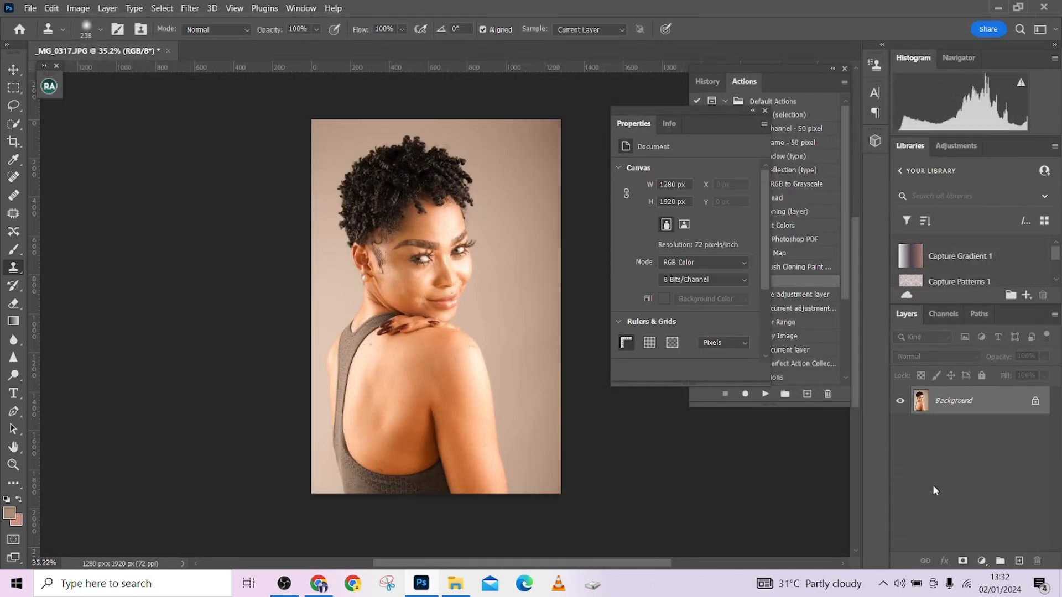
# - Add a Curves adjustment layer, lower its RGB midpoint from input 120 to output 117, and flatten the image
pyautogui.click(981, 561)
pyautogui.click(968, 385)
pyautogui.moveTo(698, 254); pyautogui.dragTo(697, 257)
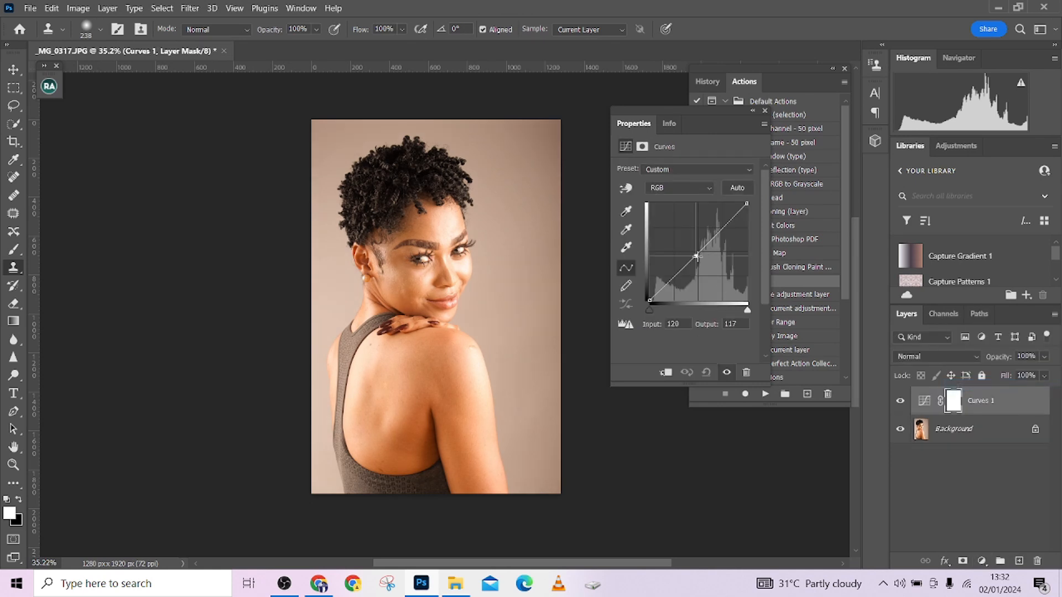
pyautogui.click(989, 429)
pyautogui.rightClick(989, 431)
pyautogui.click(991, 391)
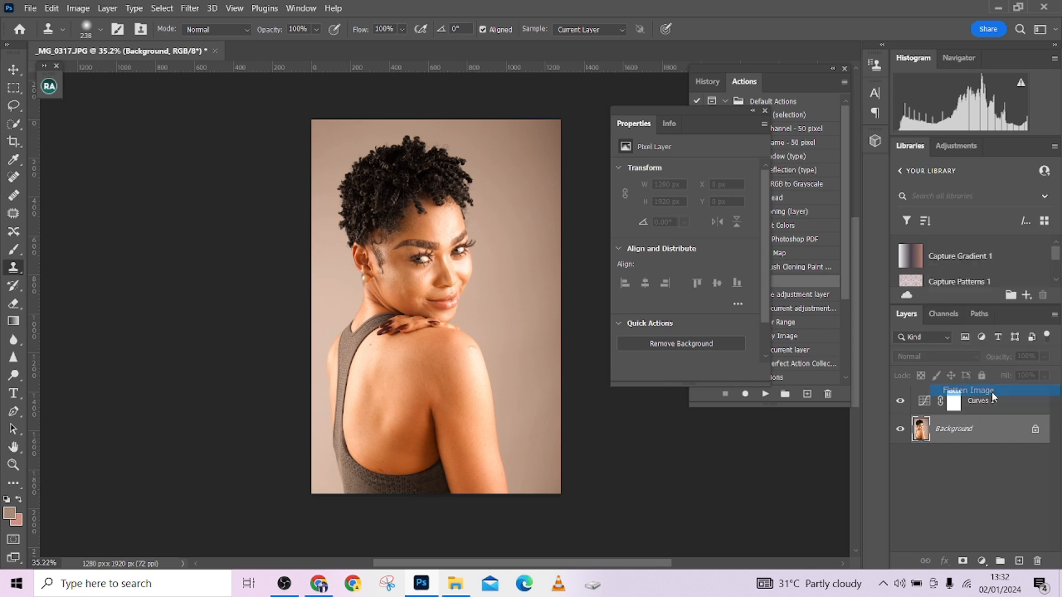
# - Add a new Curves adjustment layer above the background and open its auto color correction options
pyautogui.click(981, 559)
pyautogui.click(973, 387)
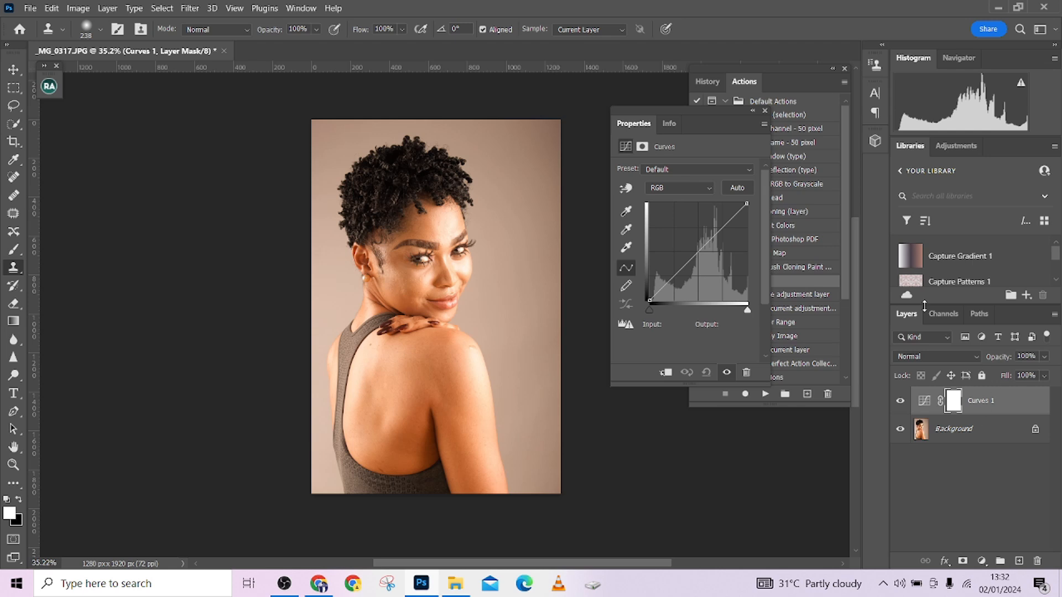
pyautogui.click(765, 125)
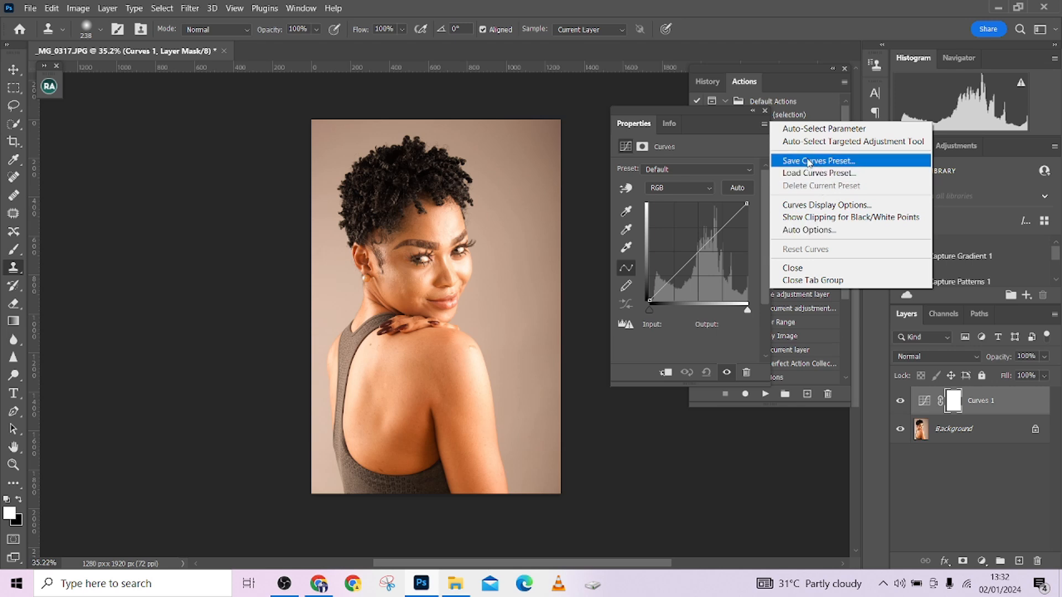
pyautogui.click(813, 234)
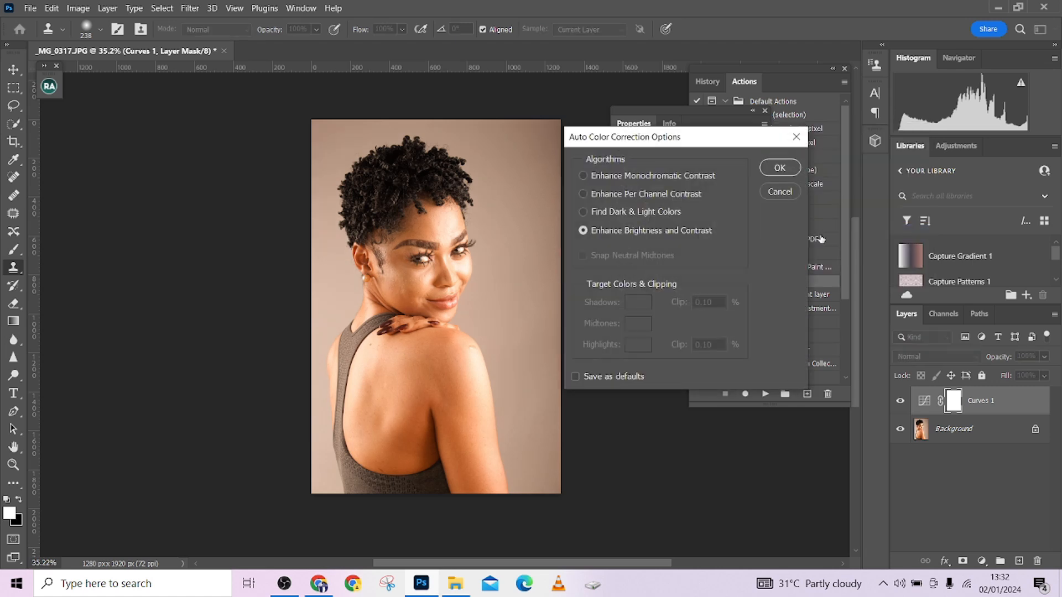
# - Compare the auto correction algorithms and apply Find Dark & Light Colors with Snap Neutral Midtones enabled
pyautogui.click(662, 177)
pyautogui.click(657, 195)
pyautogui.click(619, 210)
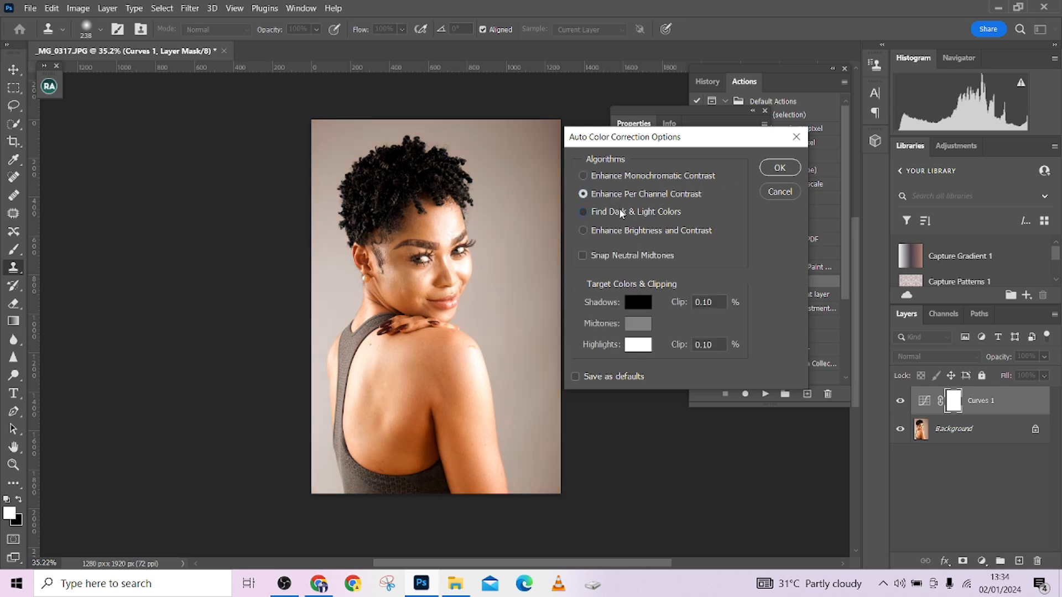
pyautogui.click(611, 254)
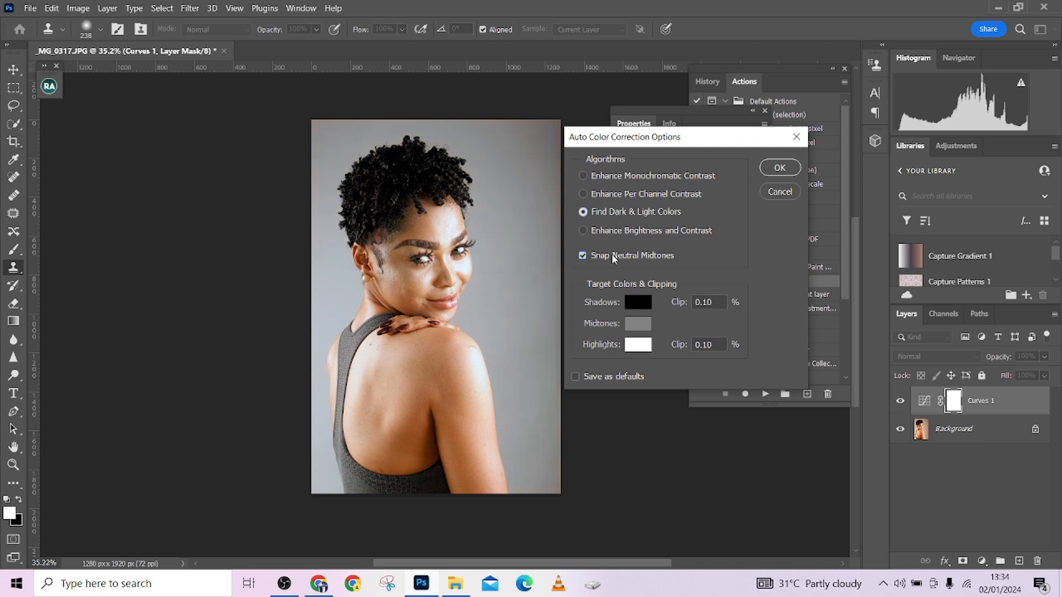
pyautogui.click(620, 194)
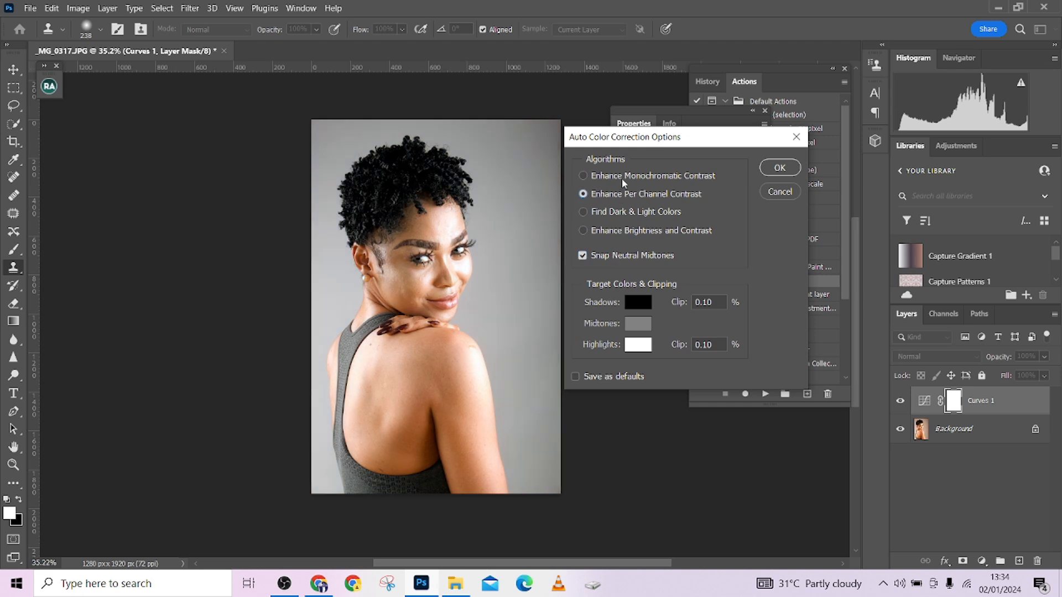
pyautogui.click(621, 176)
pyautogui.click(625, 210)
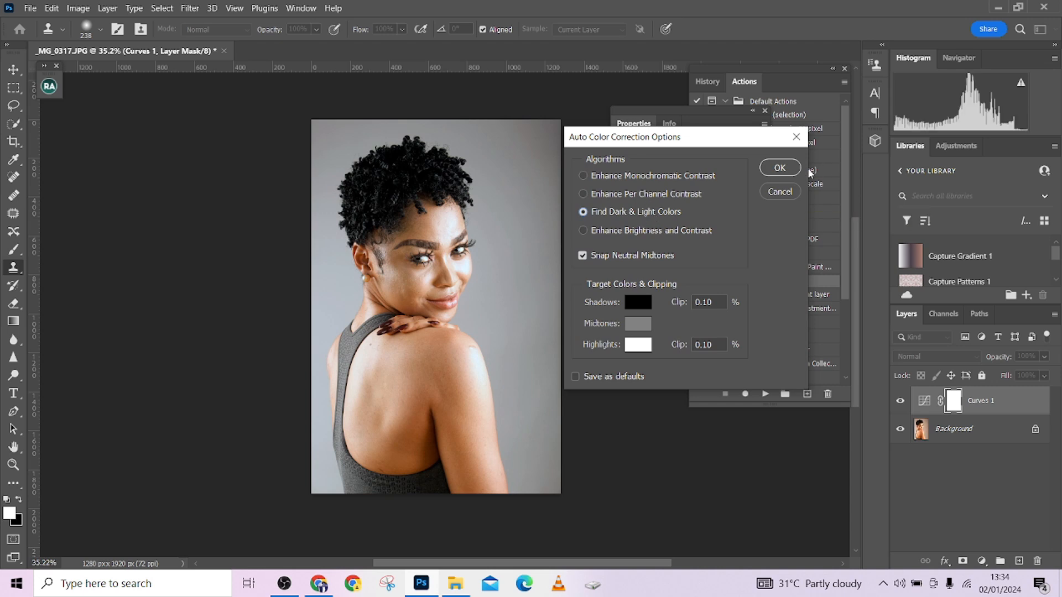
pyautogui.click(780, 167)
# - Switch the Curves layer's visibility off and on to compare the portrait before and after the auto correction
pyautogui.click(900, 401)
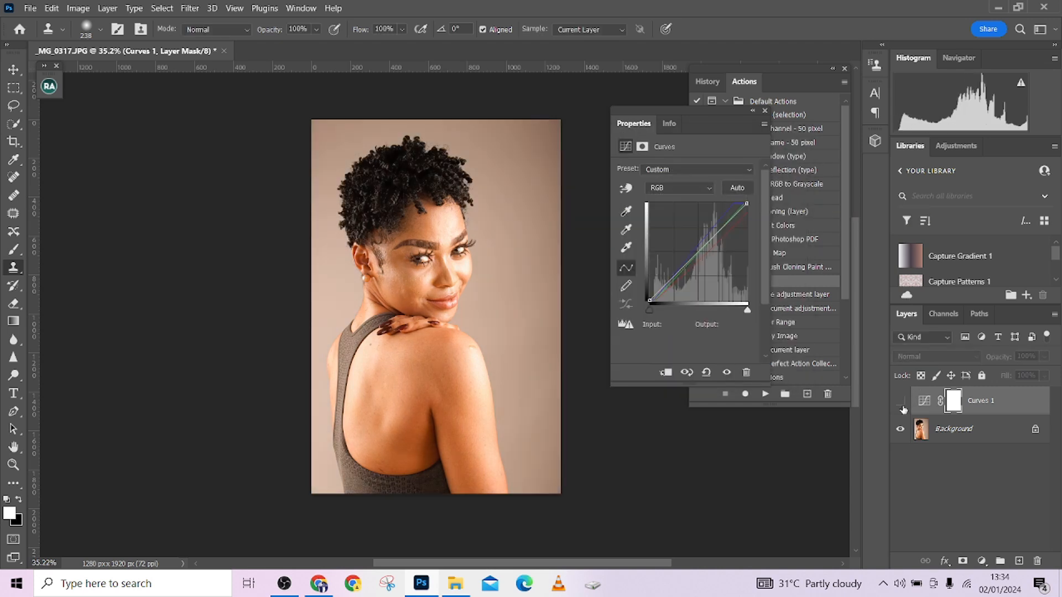
pyautogui.click(900, 401)
pyautogui.click(900, 403)
pyautogui.click(901, 403)
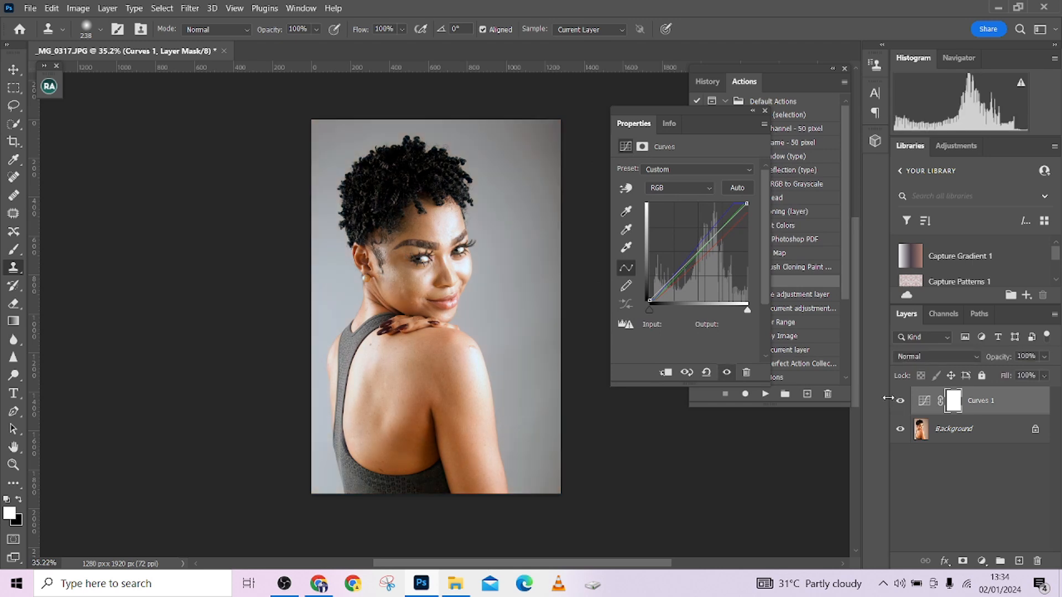
# - Reset the Curves adjustment and enable Show Clipping for Black/White Points
pyautogui.click(706, 373)
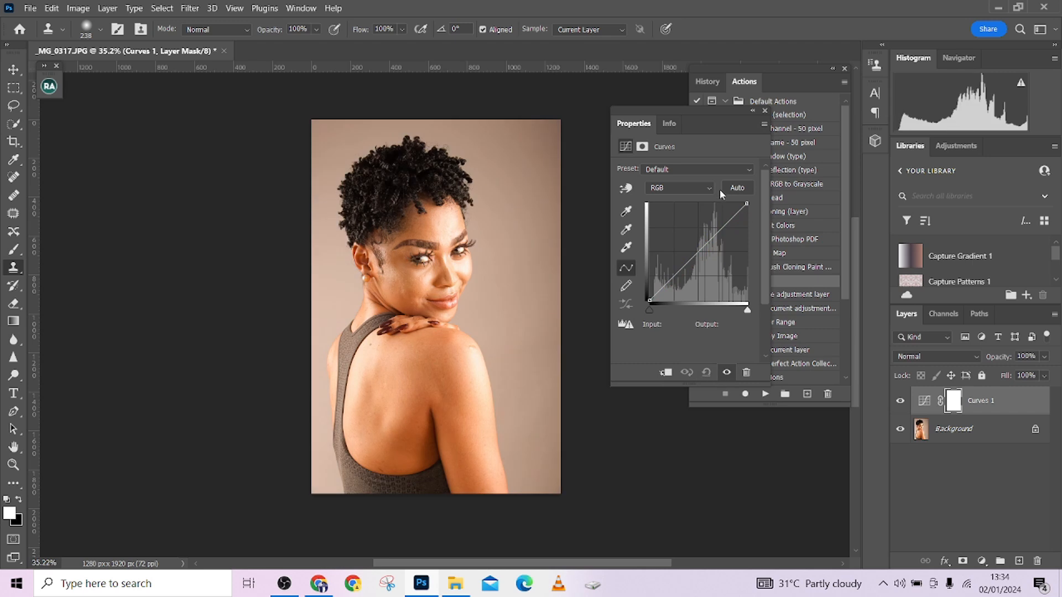
pyautogui.click(763, 125)
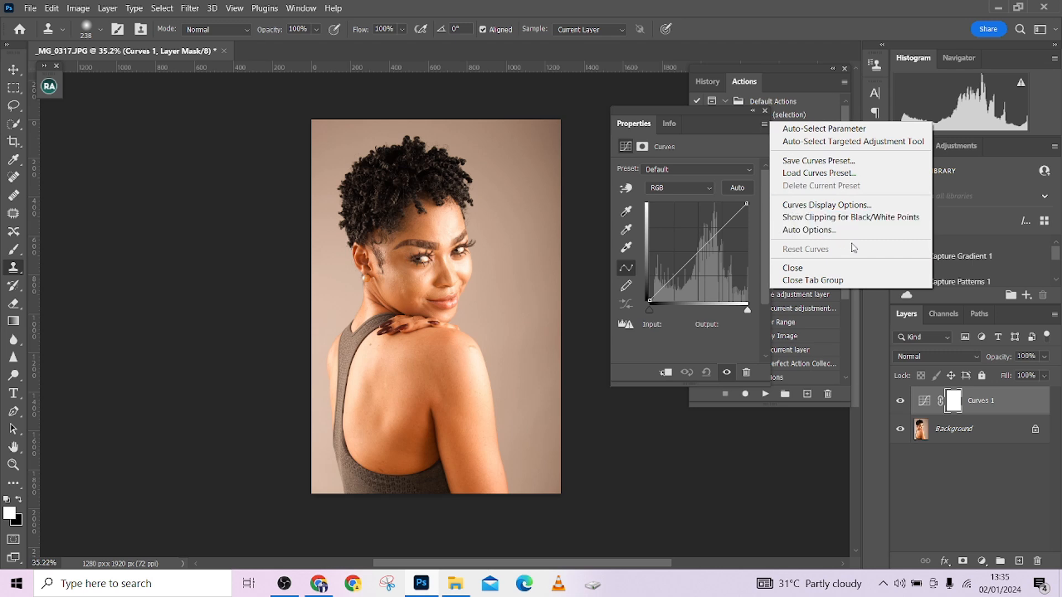
pyautogui.click(824, 218)
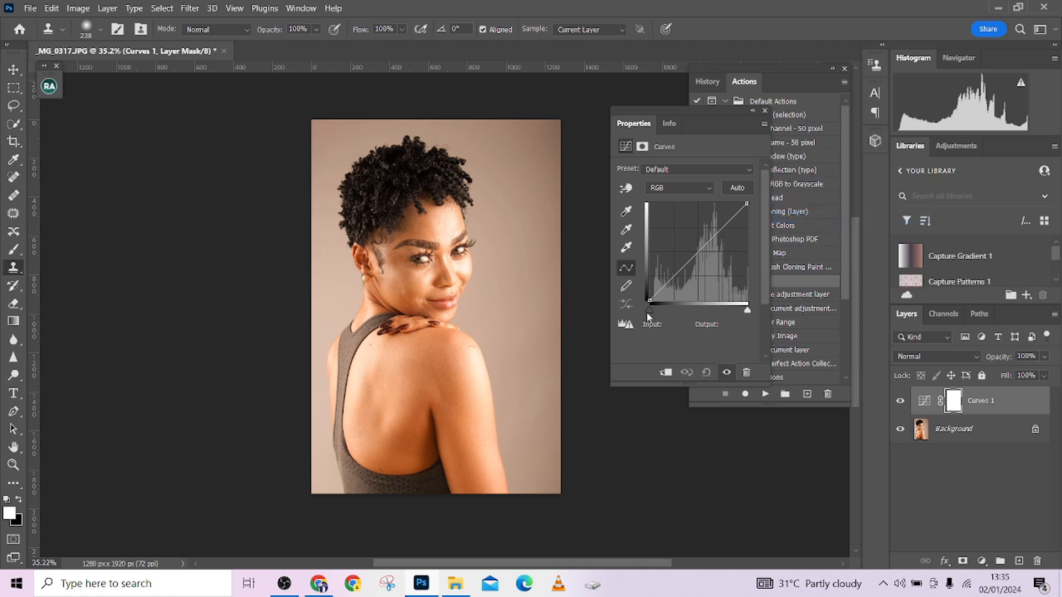
pyautogui.moveTo(648, 313); pyautogui.dragTo(655, 315)
pyautogui.moveTo(748, 313); pyautogui.dragTo(750, 316)
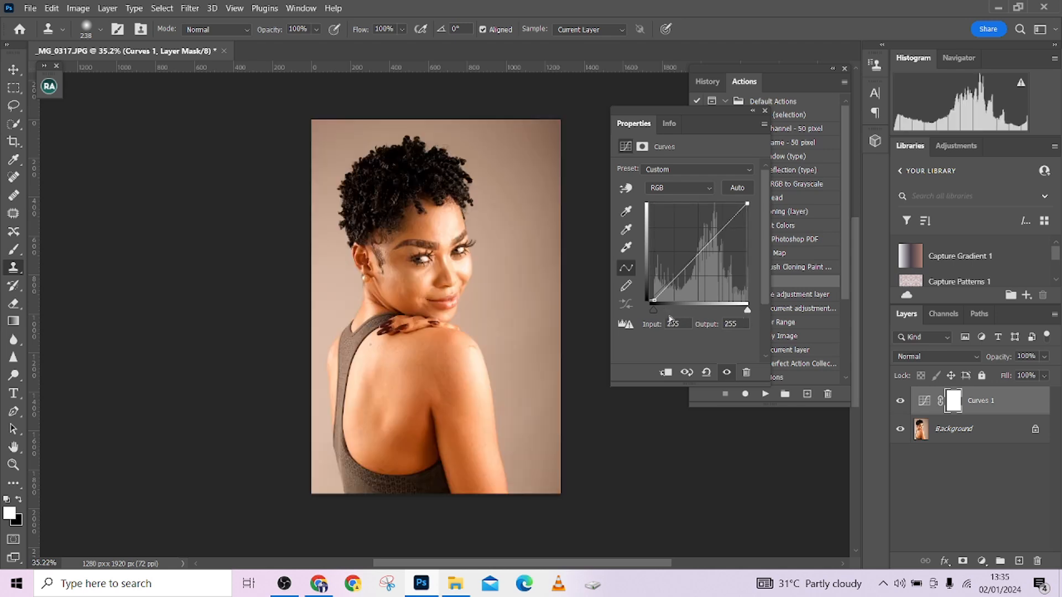
pyautogui.click(706, 372)
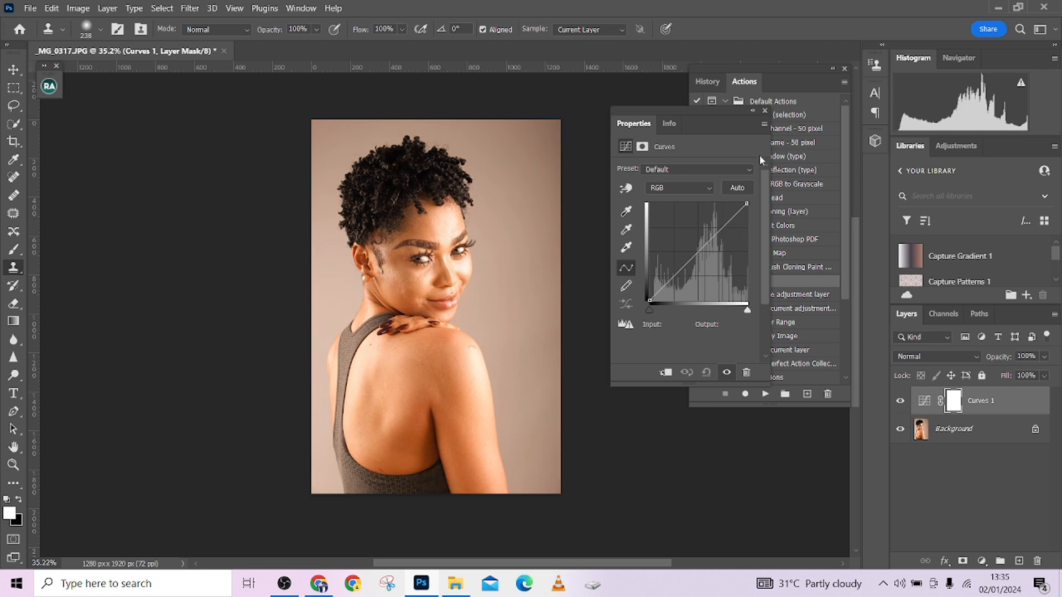
pyautogui.click(763, 124)
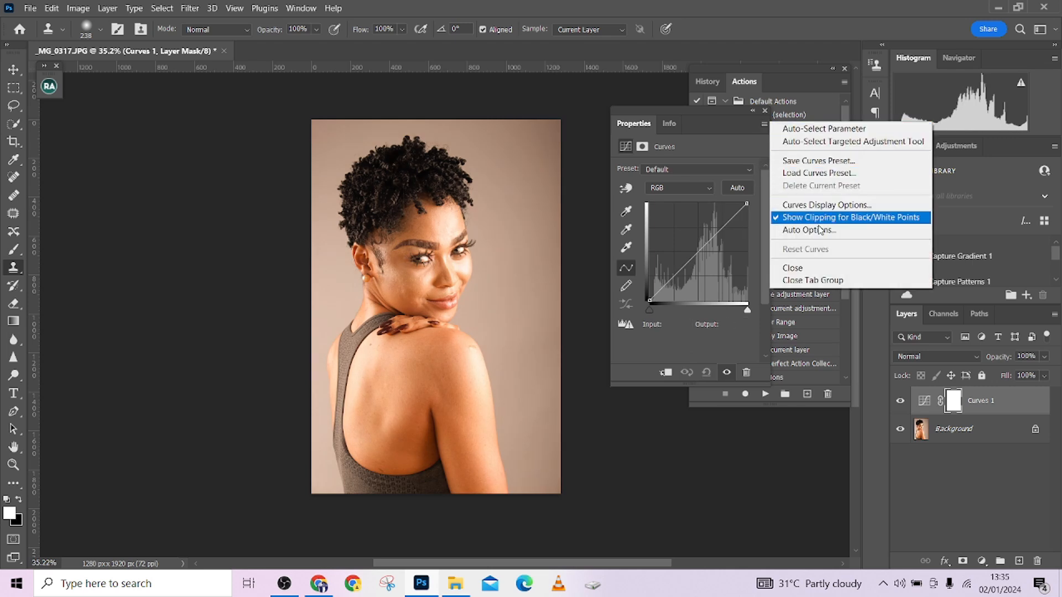
pyautogui.click(683, 188)
# - In the Curves Red channel, raise the black point to where the shadow data starts and leave the white point at 255
pyautogui.click(683, 188)
pyautogui.click(672, 211)
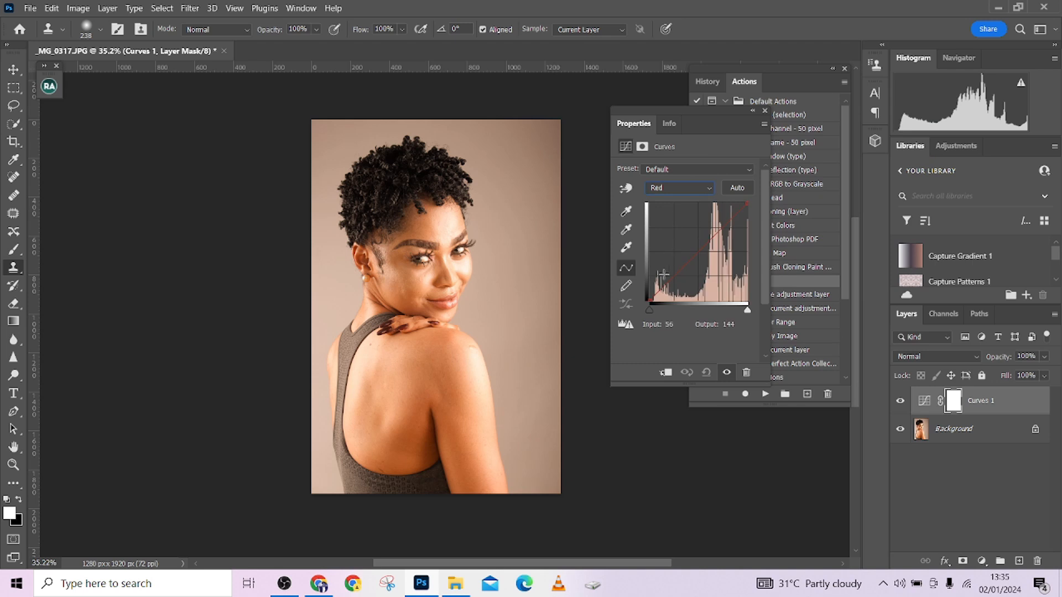
pyautogui.moveTo(650, 312); pyautogui.dragTo(658, 310)
pyautogui.moveTo(747, 310); pyautogui.dragTo(746, 313)
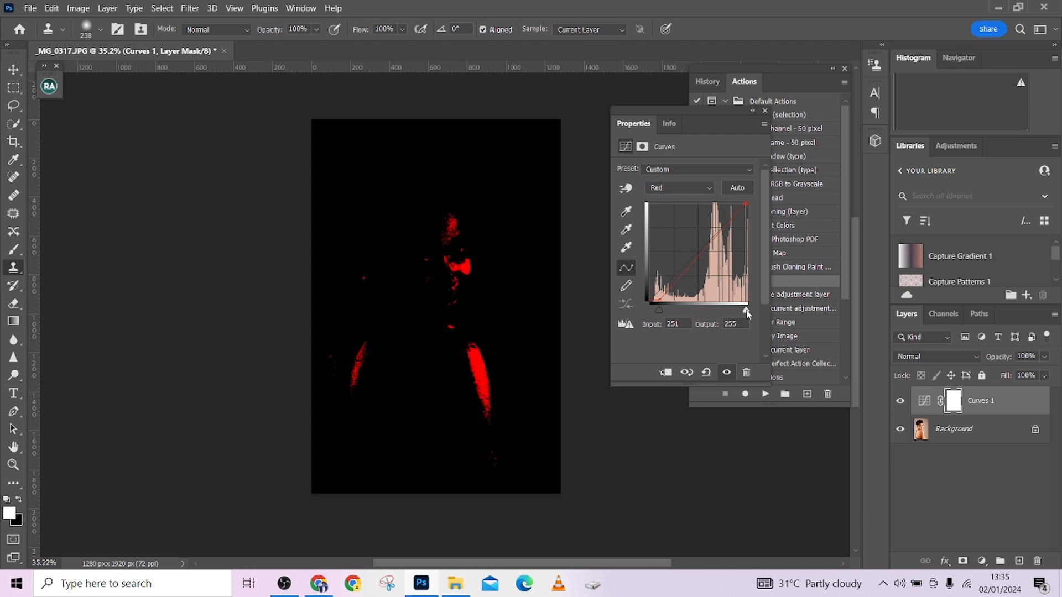
pyautogui.moveTo(747, 313)
pyautogui.mouseDown()
pyautogui.moveTo(733, 311)
pyautogui.moveTo(757, 313)
pyautogui.mouseUp()
# - In the Curves Green channel, set the black point input to 32 and the white point input to 237
pyautogui.click(686, 188)
pyautogui.click(669, 197)
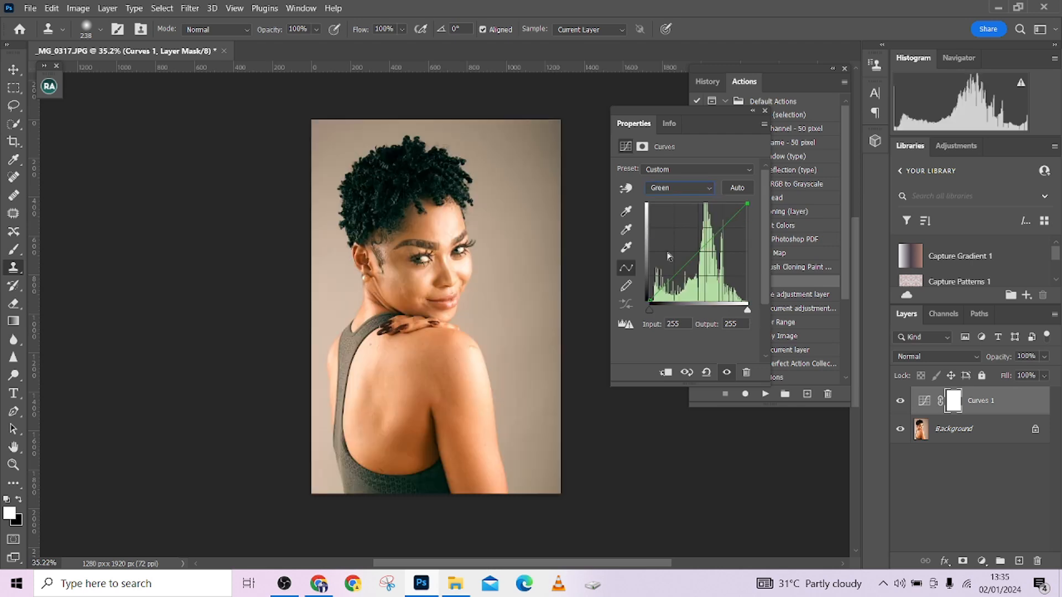
pyautogui.moveTo(649, 311); pyautogui.dragTo(662, 310)
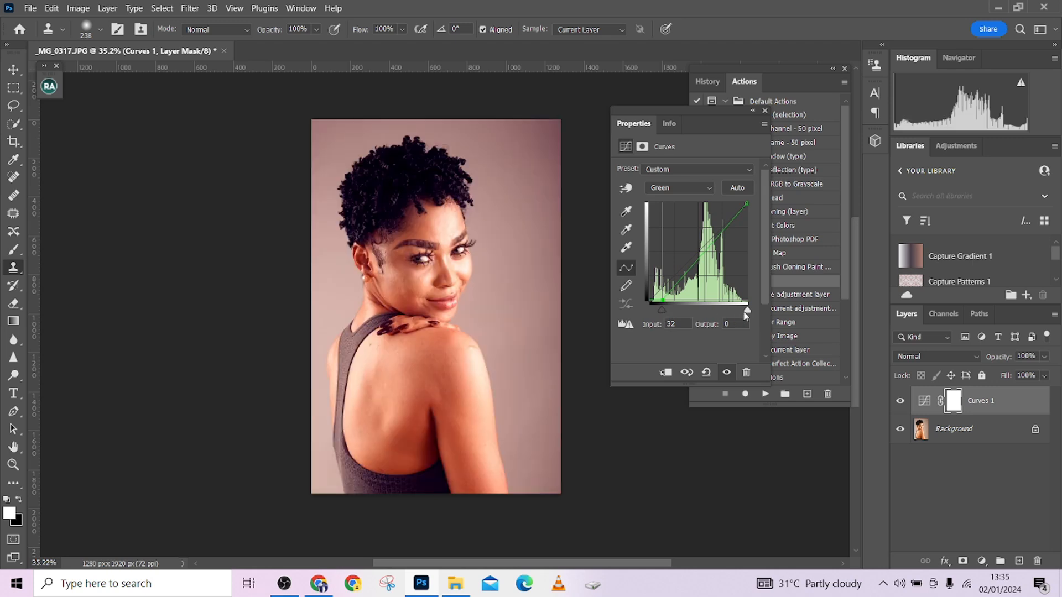
pyautogui.moveTo(747, 310); pyautogui.dragTo(741, 314)
# - In the Curves Blue channel, set the black point input to 27 and lower the white point toward the highlight data
pyautogui.click(678, 191)
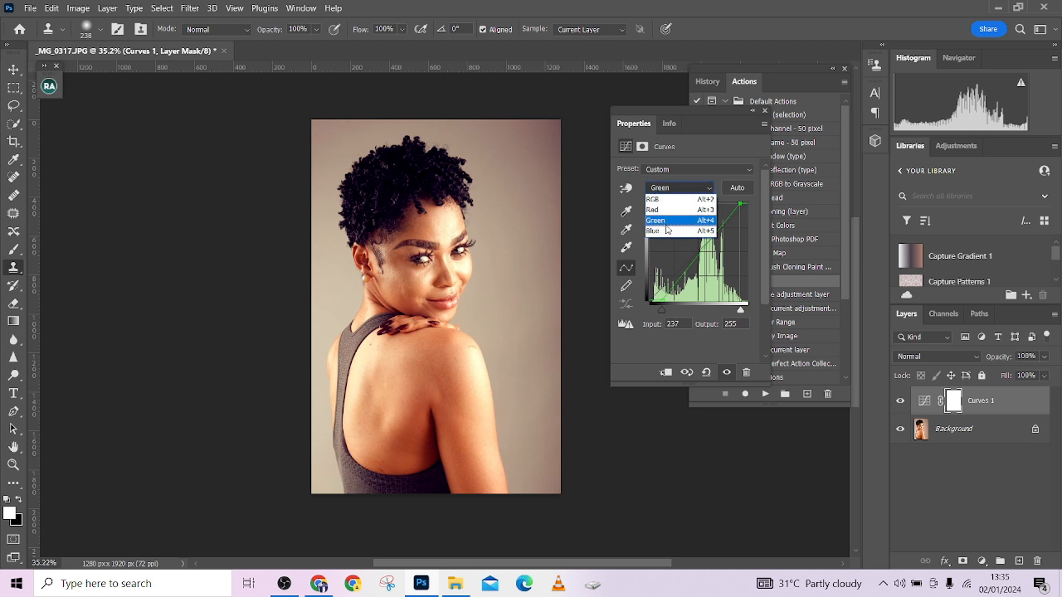
pyautogui.click(666, 217)
pyautogui.moveTo(648, 311); pyautogui.dragTo(659, 314)
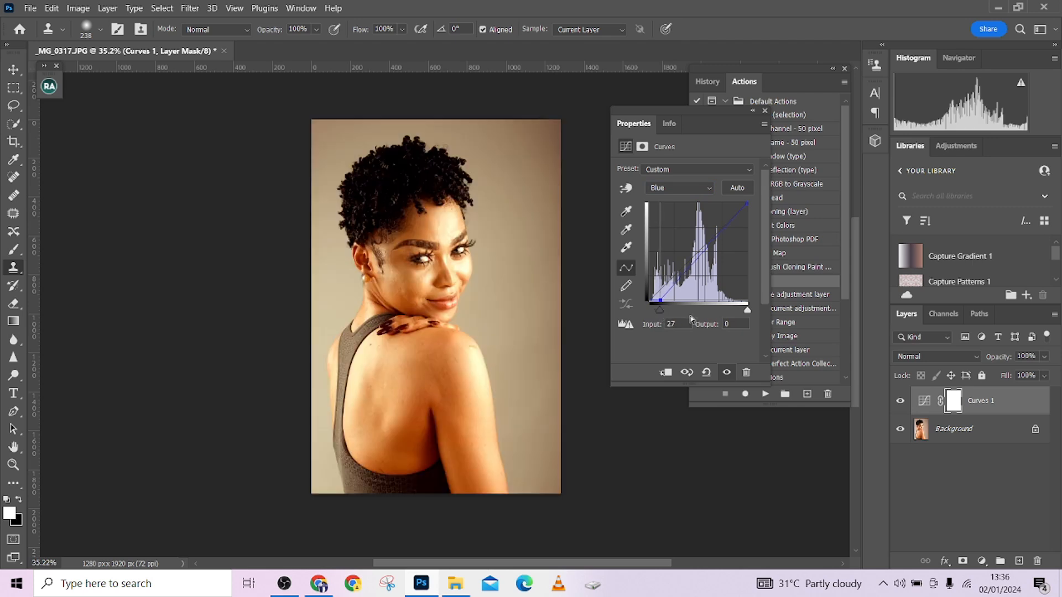
pyautogui.moveTo(748, 313); pyautogui.dragTo(732, 314)
# - Return to the Curves Red channel and raise its black point input to 70
pyautogui.click(670, 188)
pyautogui.click(667, 211)
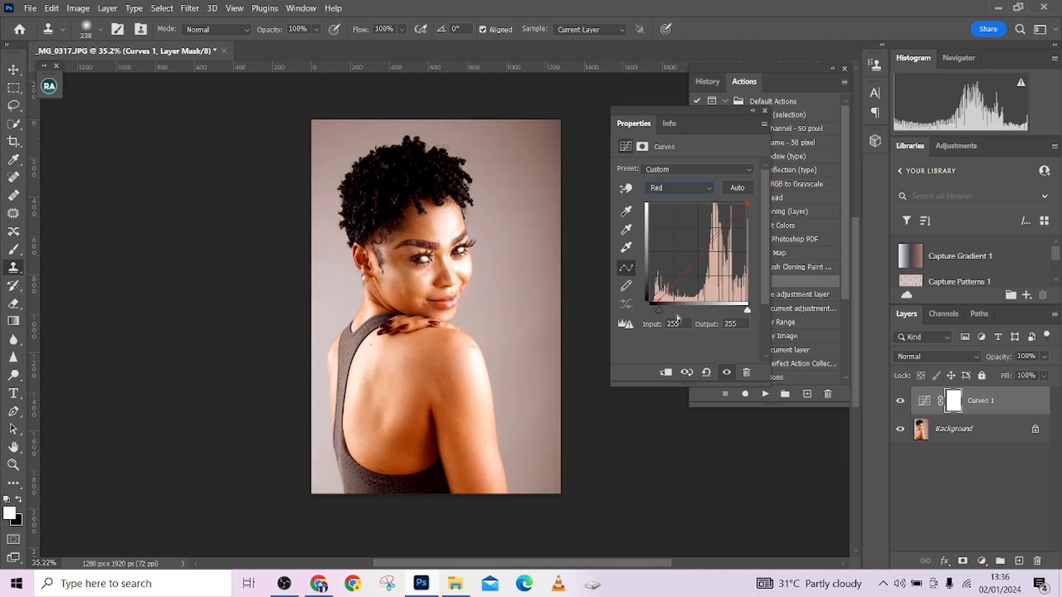
pyautogui.moveTo(659, 309); pyautogui.dragTo(676, 311)
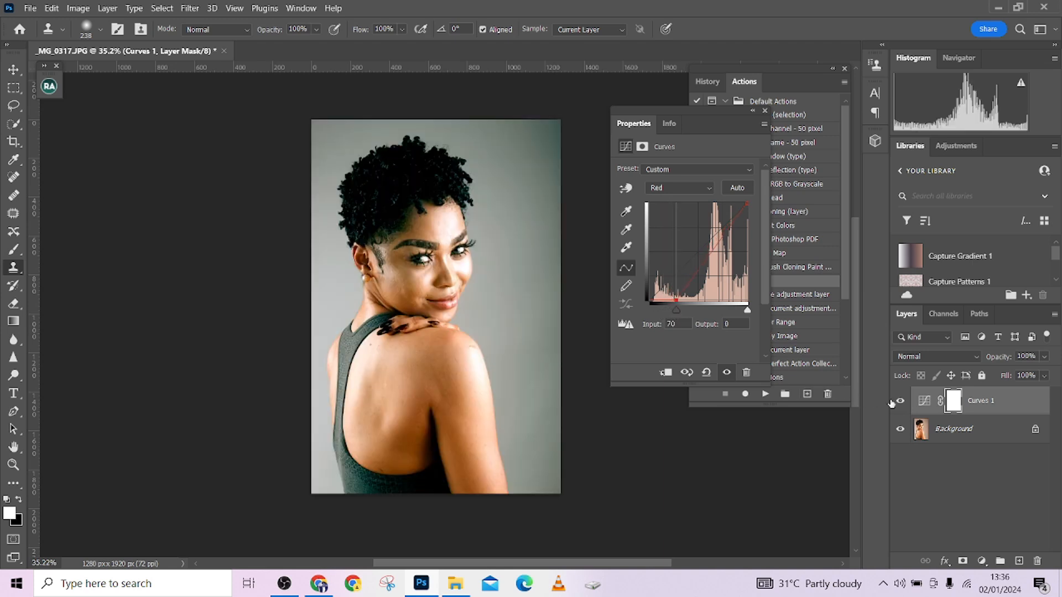
# - Compare the portrait with the Curves layer hidden and shown, and delete that Curves layer
pyautogui.click(899, 401)
pyautogui.click(899, 402)
pyautogui.click(899, 402)
pyautogui.click(899, 402)
pyautogui.moveTo(1042, 406); pyautogui.dragTo(1037, 560)
# - Add a Curves adjustment layer and, above it, a Solid Color fill layer of #808080 in Difference blend mode
pyautogui.click(981, 561)
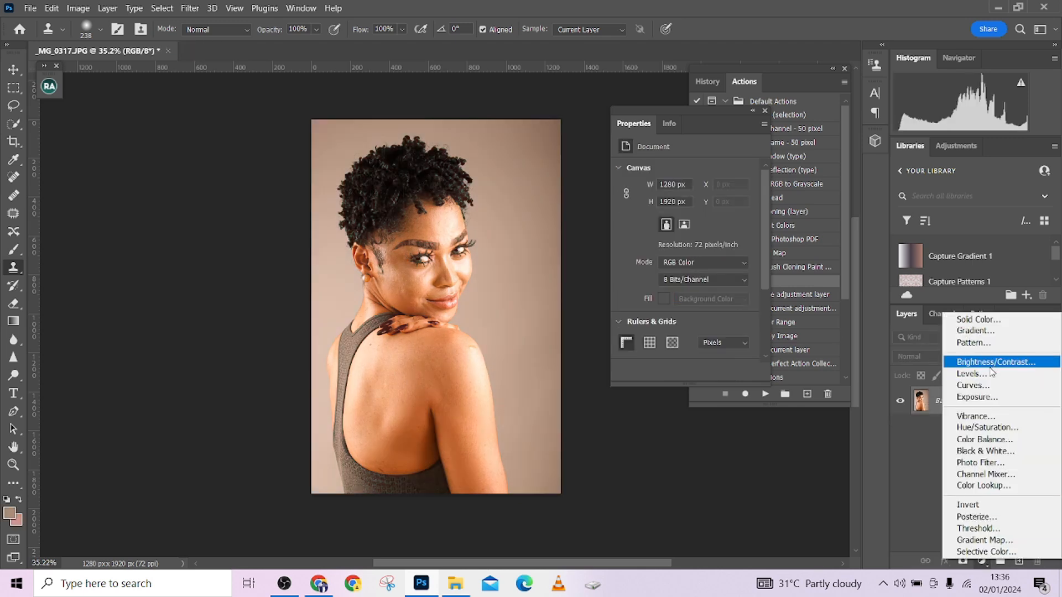
pyautogui.click(979, 385)
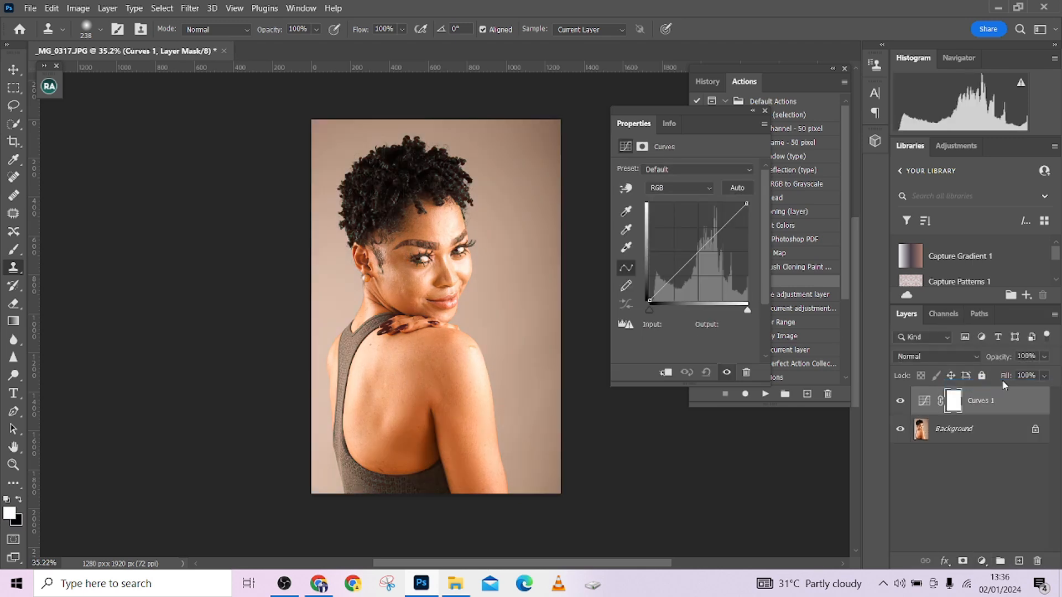
pyautogui.click(981, 561)
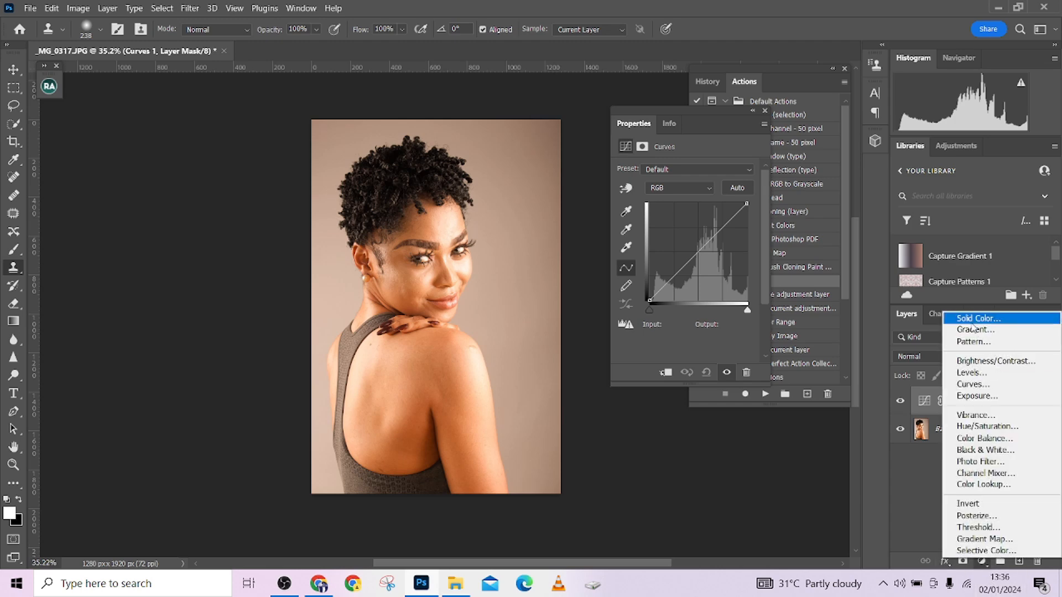
pyautogui.click(974, 319)
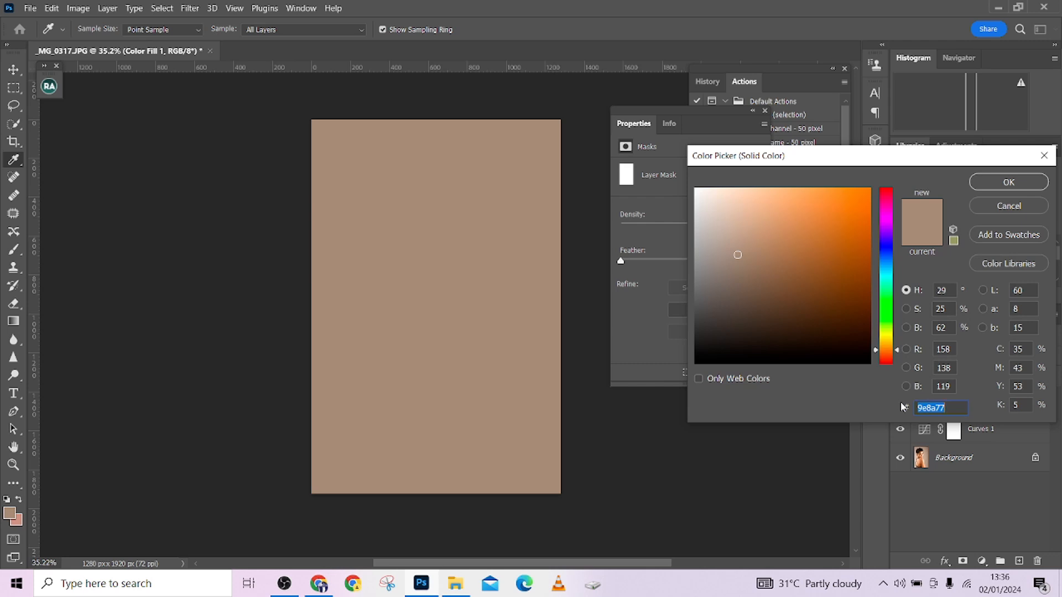
pyautogui.write('8')
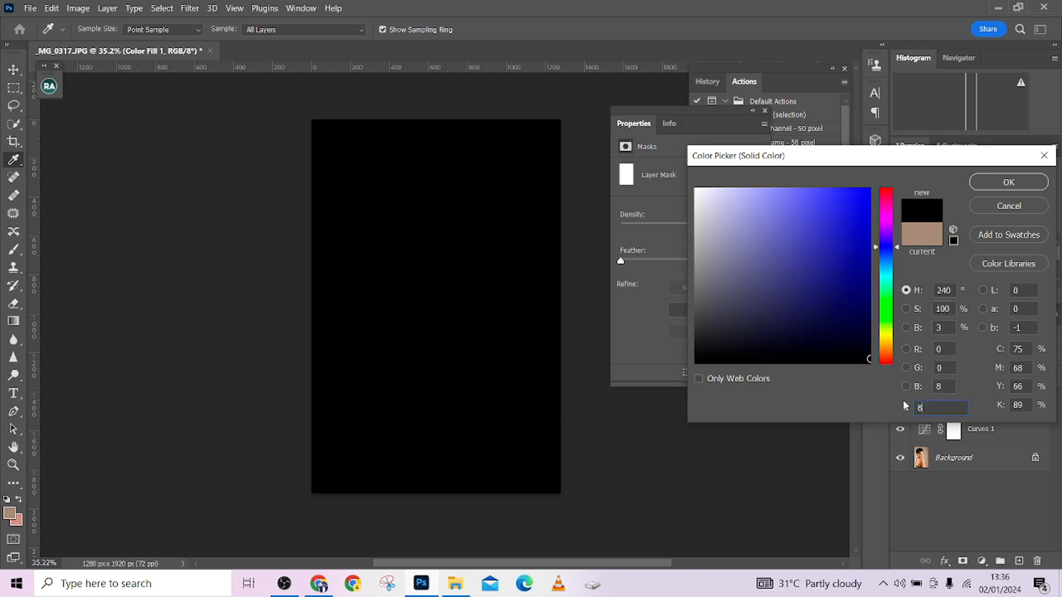
pyautogui.write('08080')
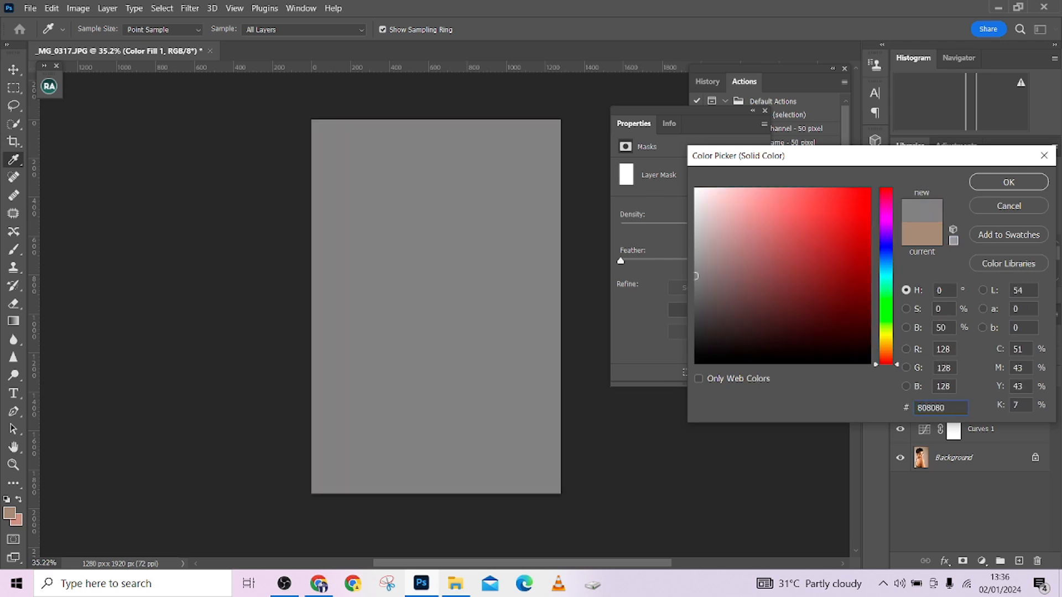
pyautogui.click(987, 188)
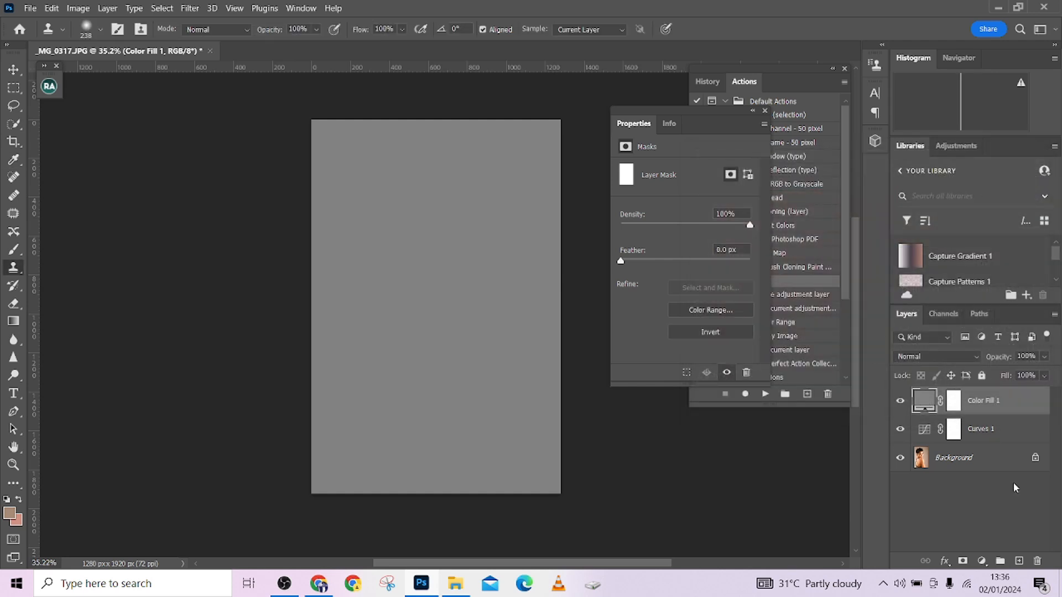
pyautogui.click(931, 357)
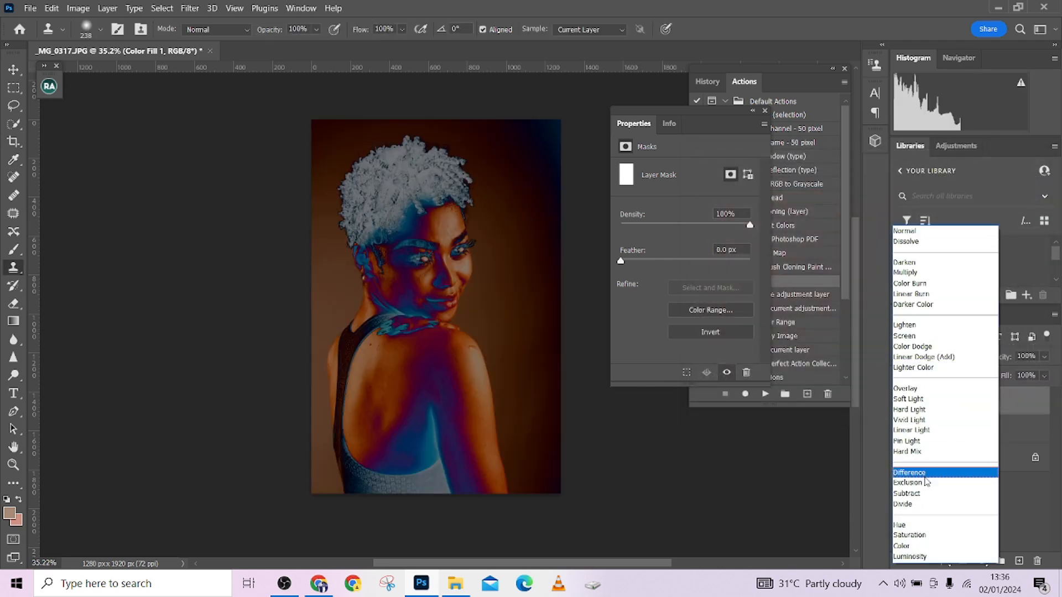
pyautogui.click(924, 476)
# - Add a Threshold adjustment layer on top of the stack and set its threshold level to 21
pyautogui.click(982, 560)
pyautogui.click(973, 527)
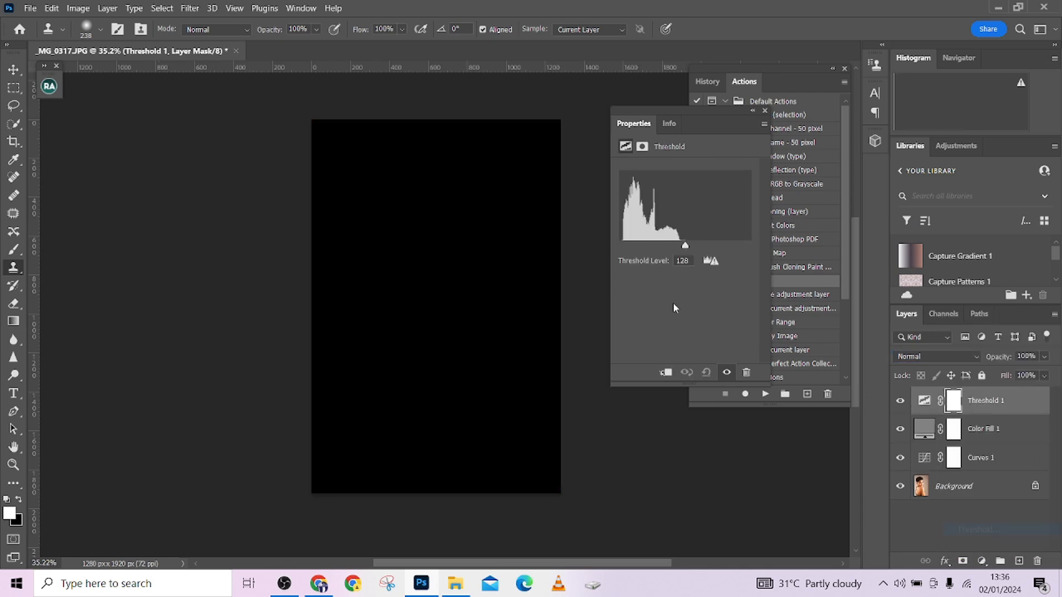
pyautogui.moveTo(685, 247); pyautogui.dragTo(630, 246)
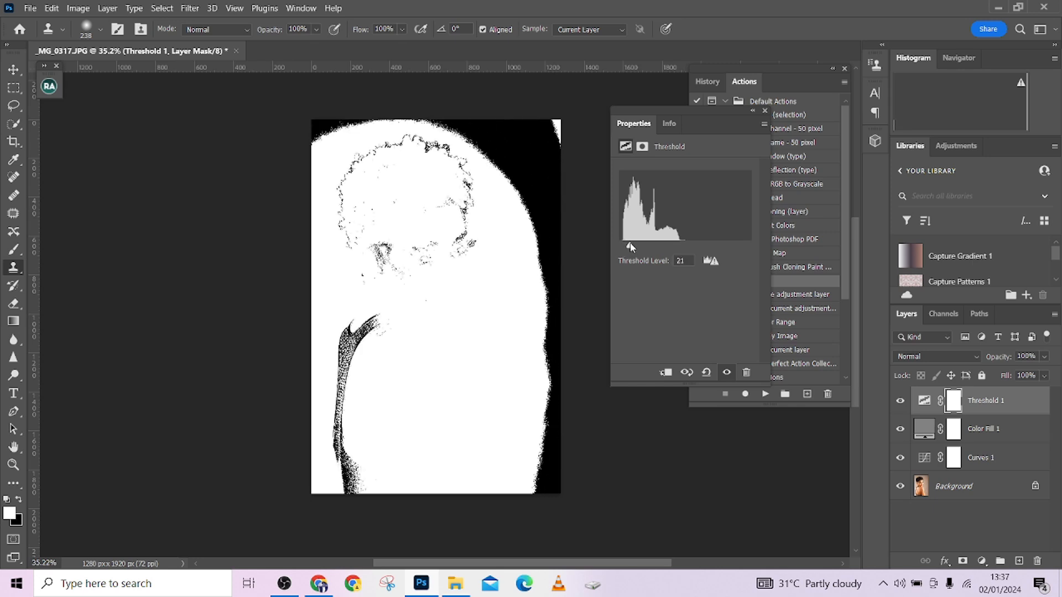
# - Set the Curves layer's gray point from the black patch at the temple, undoing a first trial sample from the small speck near the chin
pyautogui.click(924, 458)
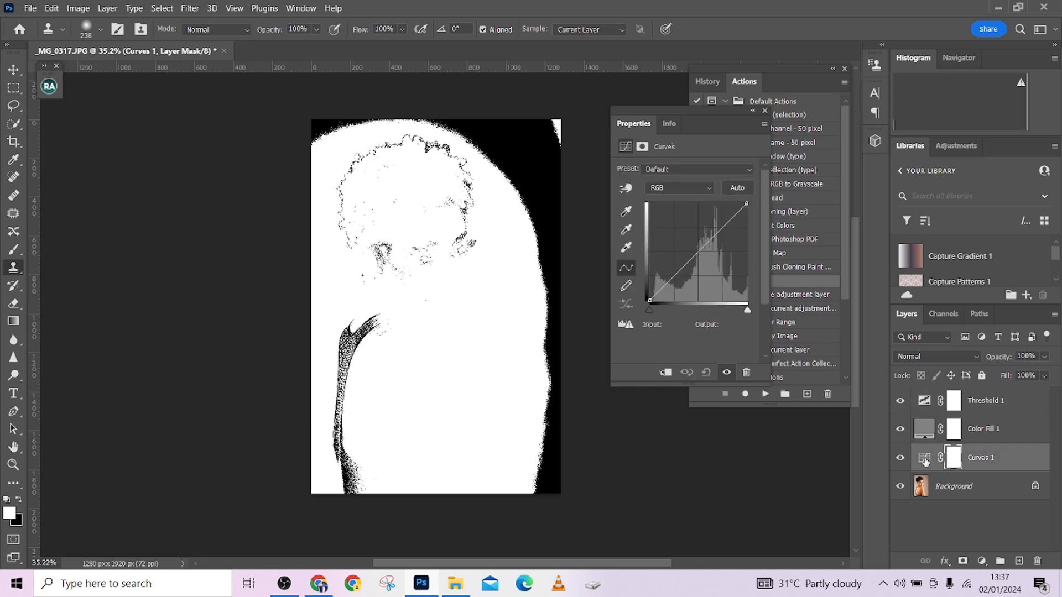
pyautogui.click(924, 459)
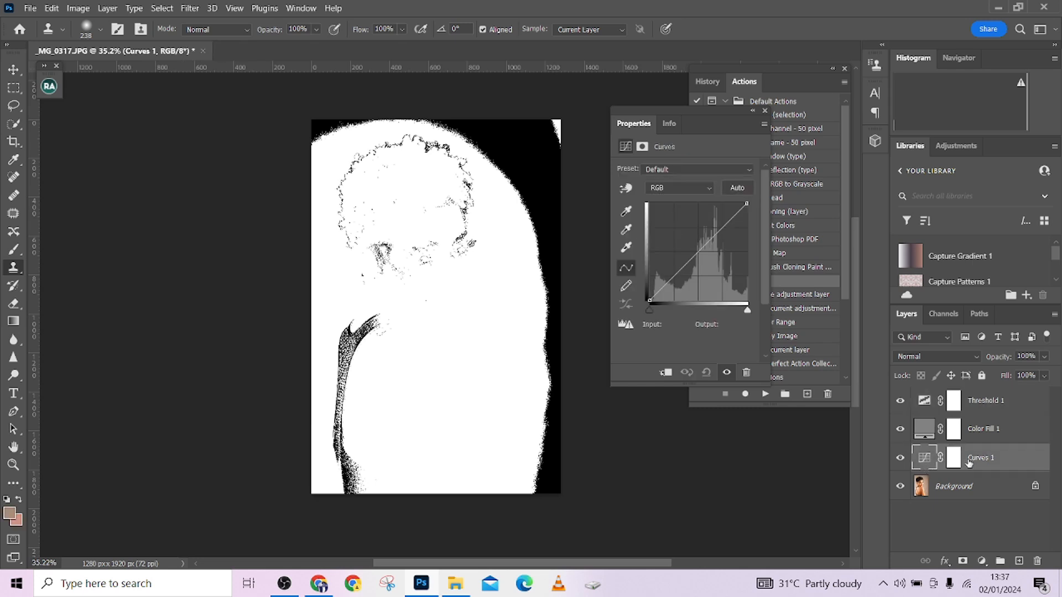
pyautogui.click(627, 230)
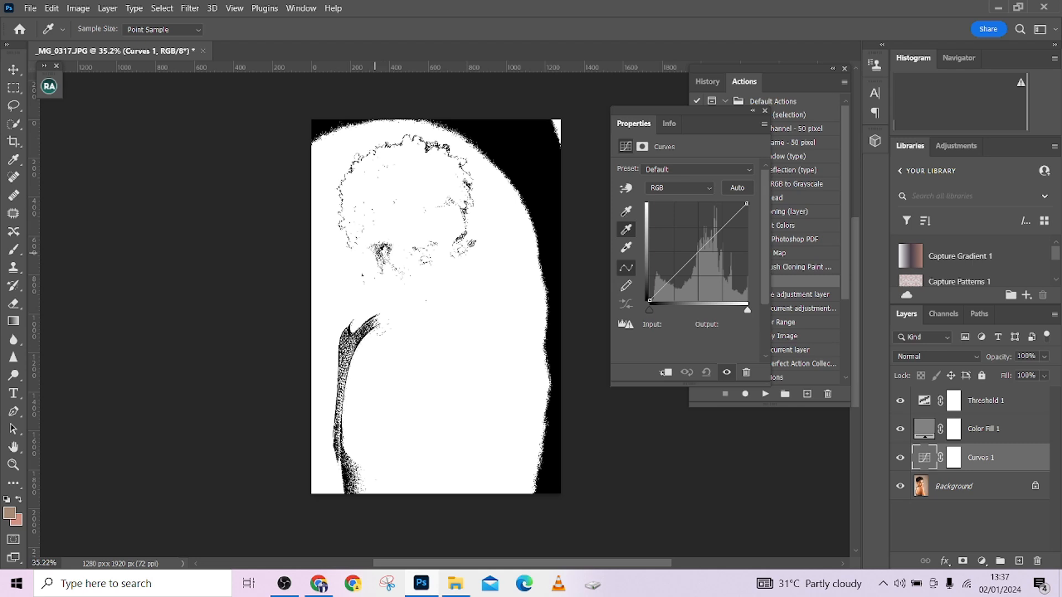
pyautogui.click(426, 300)
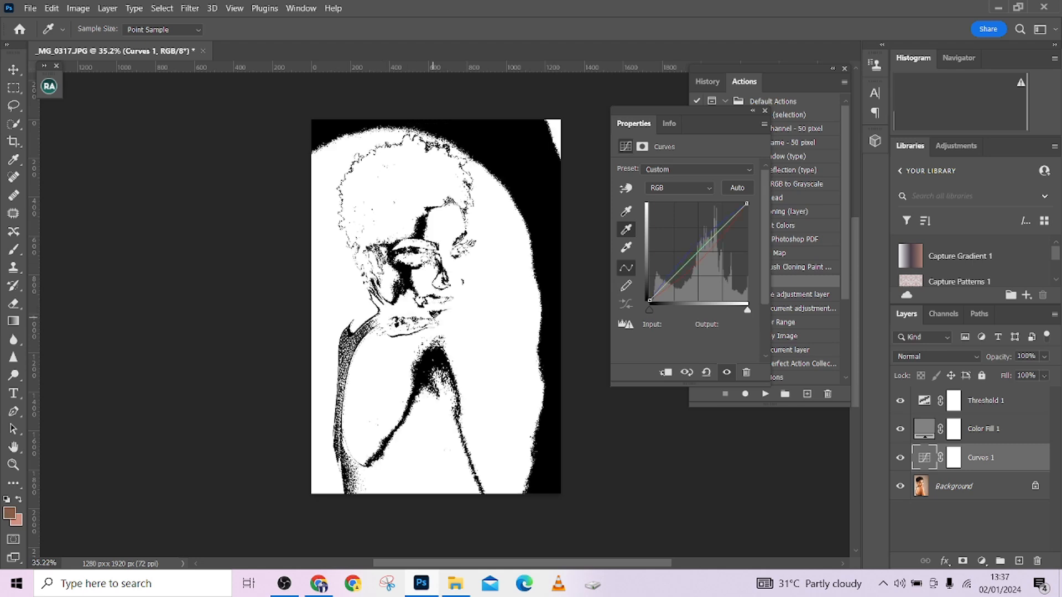
pyautogui.hotkey('ctrl', 'z')
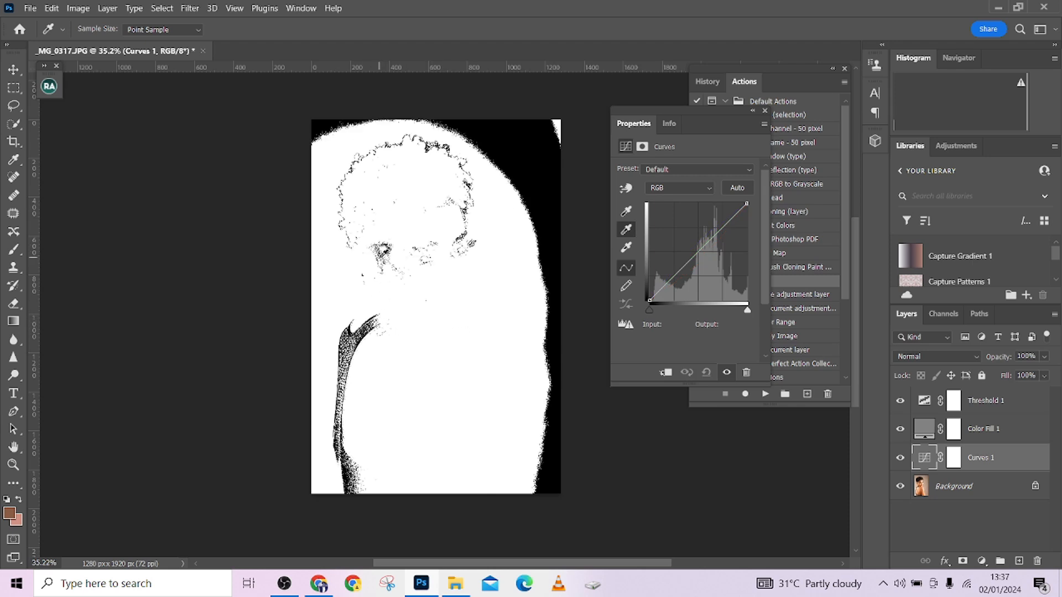
pyautogui.click(382, 251)
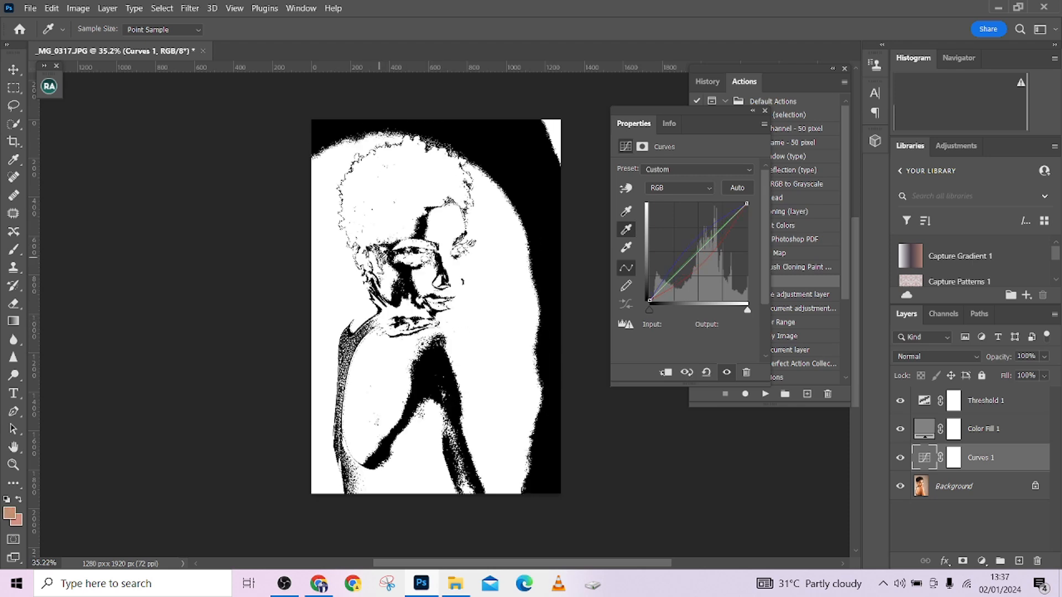
# - Hide the Threshold and Color Fill layers and compare the portrait with the Curves correction off and on
pyautogui.click(900, 401)
pyautogui.click(900, 429)
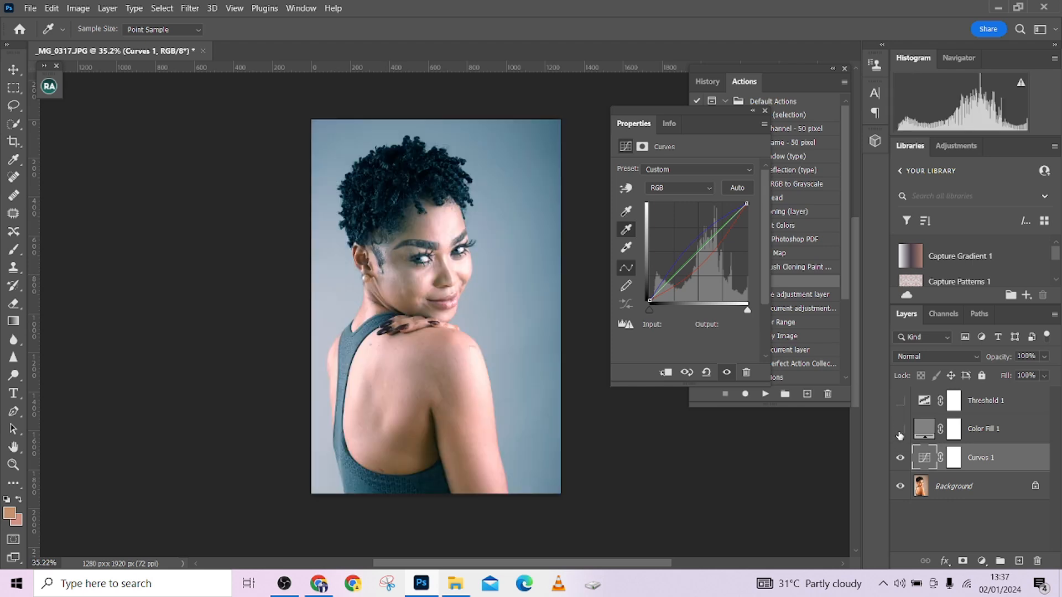
pyautogui.click(900, 458)
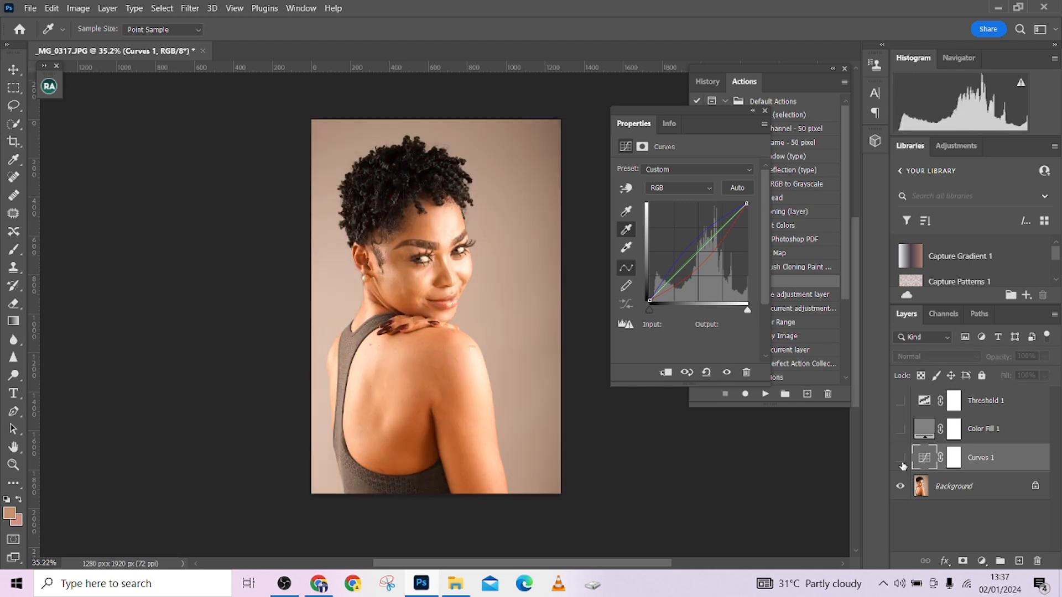
pyautogui.click(900, 457)
pyautogui.click(900, 458)
pyautogui.click(900, 458)
# - Lower the Curves layer's opacity to 66% and compare the portrait with the softened correction off and on
pyautogui.click(1043, 357)
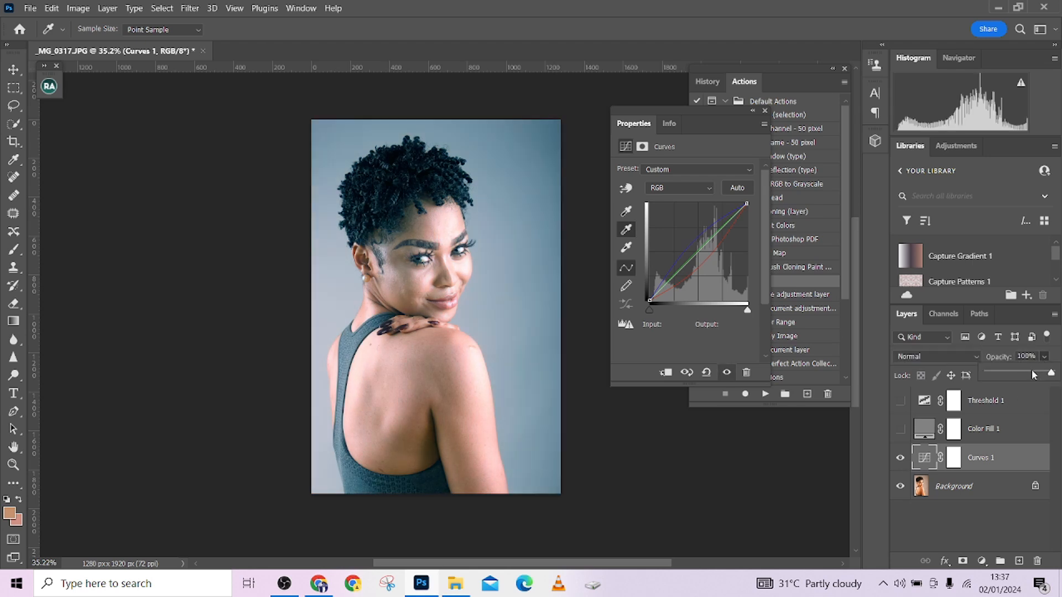
pyautogui.moveTo(1037, 374); pyautogui.dragTo(1030, 375)
pyautogui.click(900, 458)
pyautogui.click(900, 458)
pyautogui.click(900, 458)
pyautogui.click(900, 458)
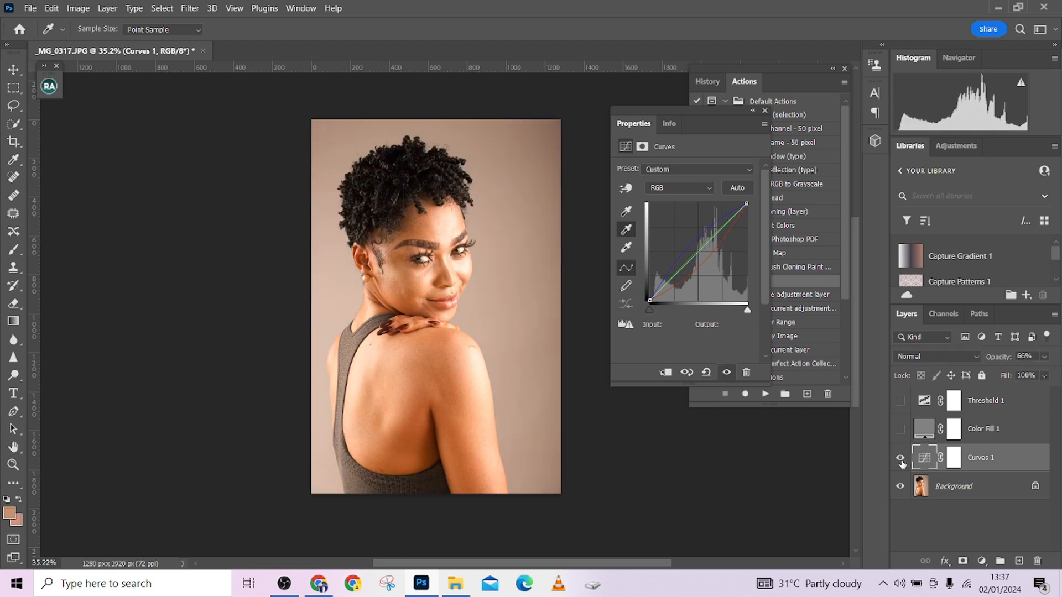
pyautogui.click(900, 457)
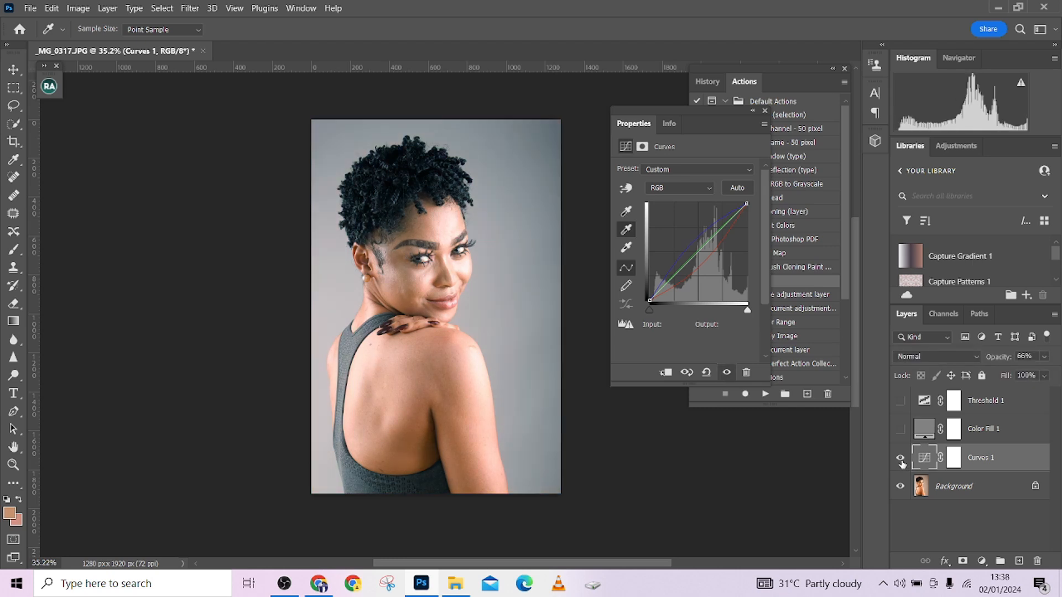